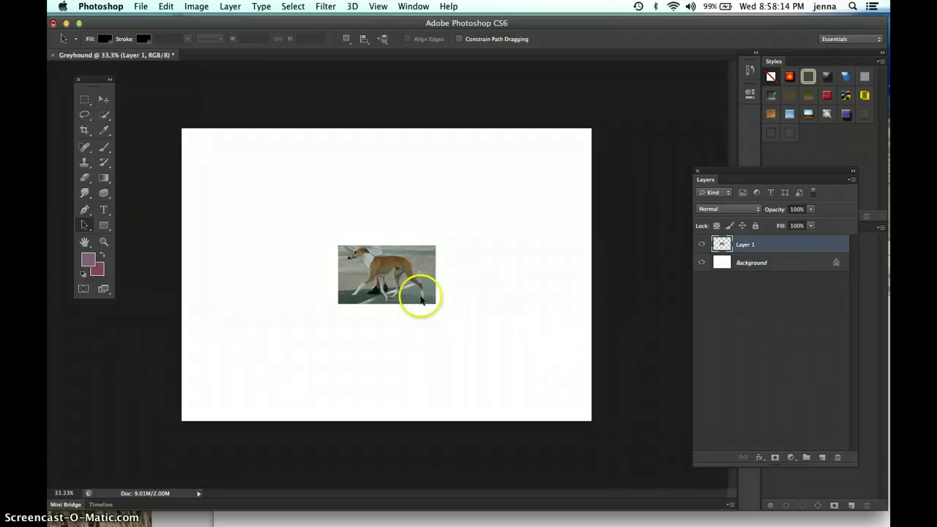
Select the Rectangle Tool, with new shapes set to a fill and a 3 pt stroke.
click(84, 210)
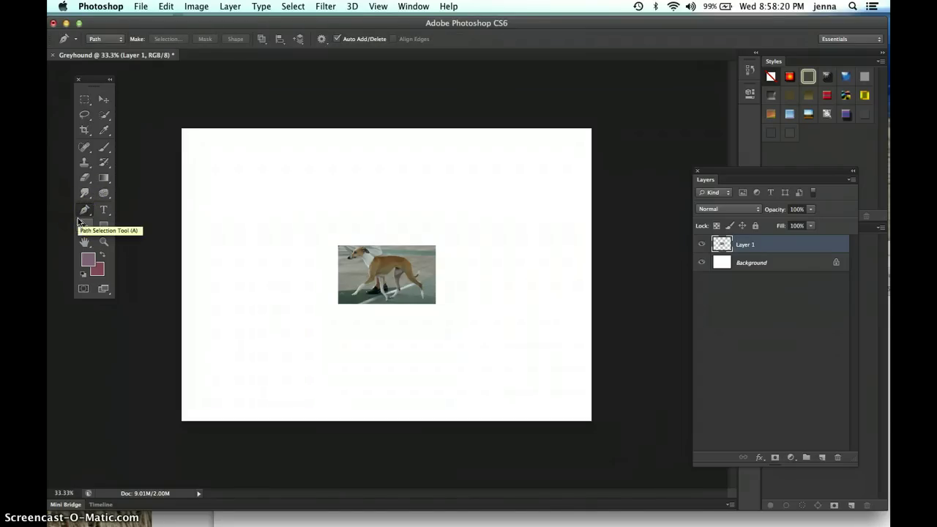
click(84, 210)
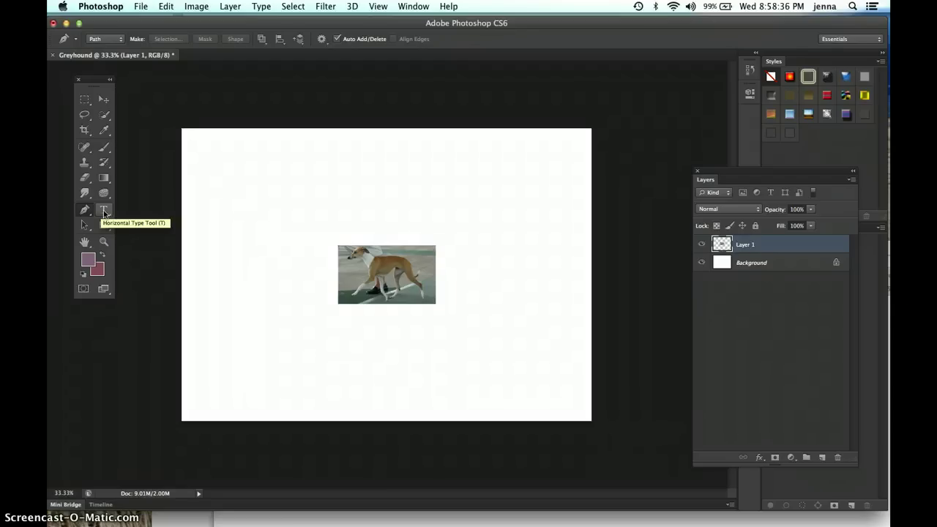
click(88, 228)
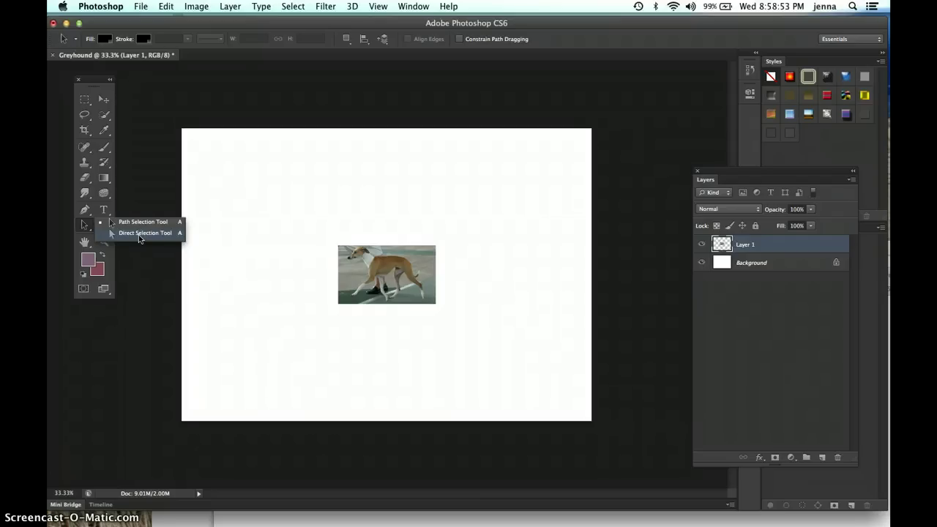
click(111, 232)
click(109, 228)
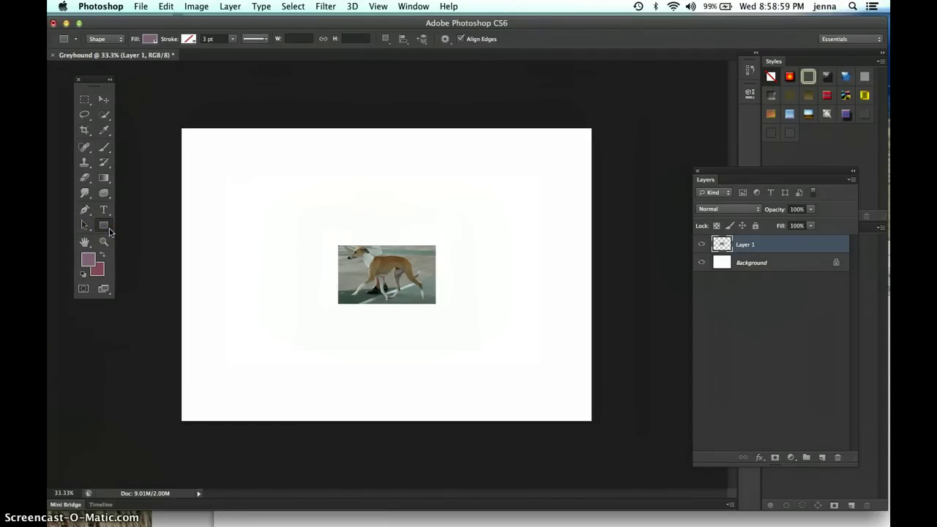
Switch to the Custom Shape Tool and open its Shape picker library.
click(109, 231)
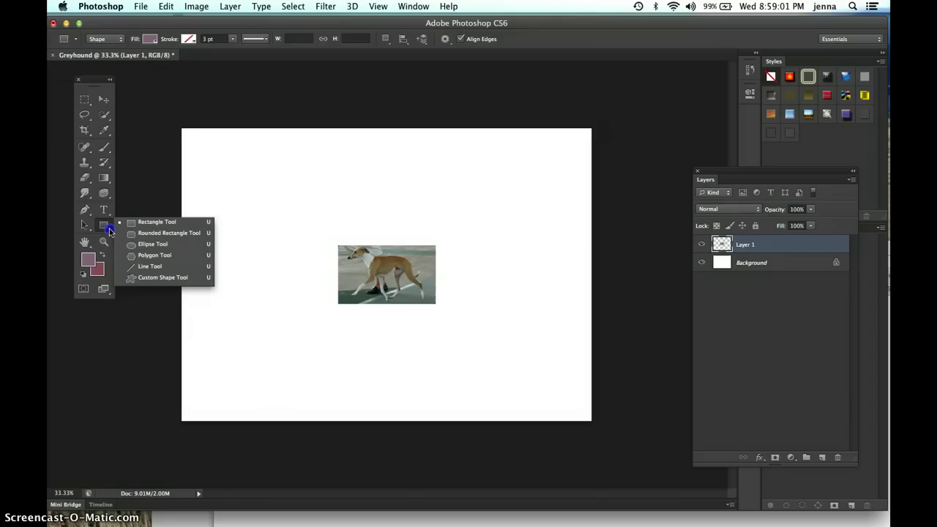
click(157, 280)
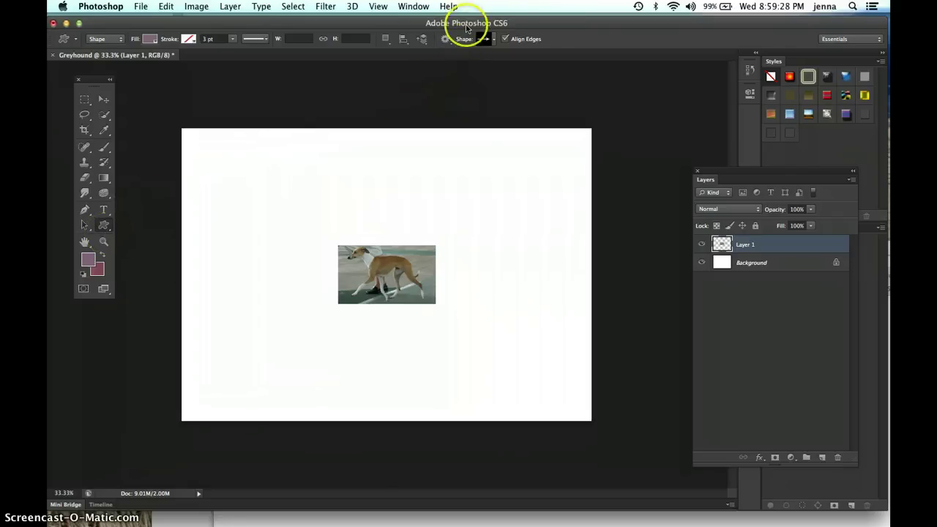
click(492, 43)
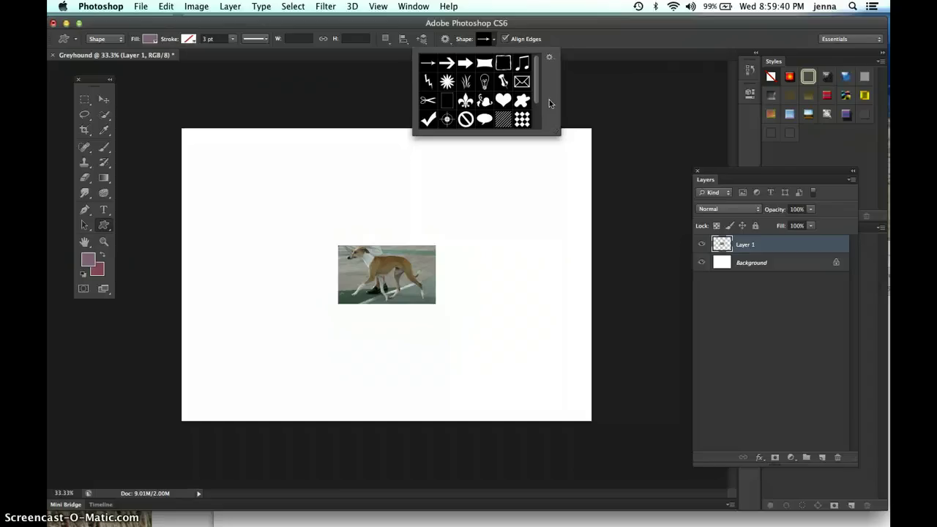
Load the All custom shape set in place of the default shapes.
click(550, 59)
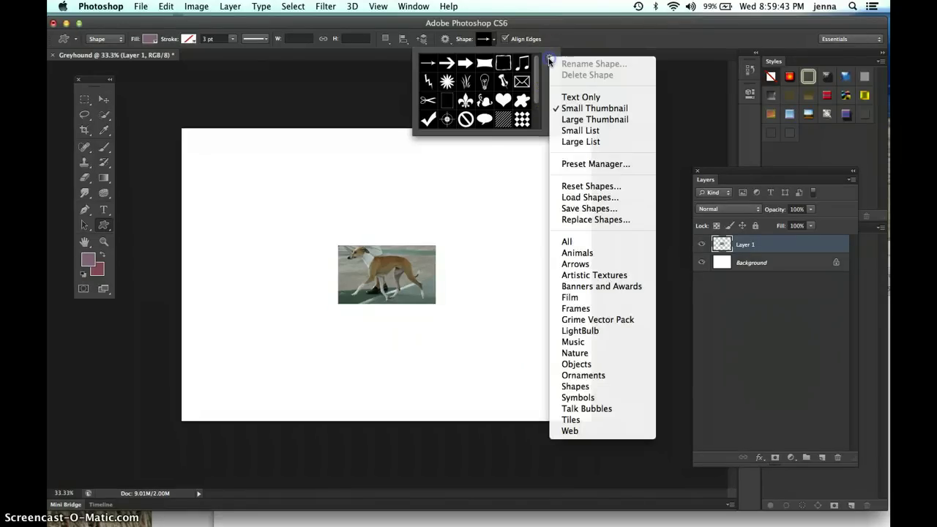
click(568, 244)
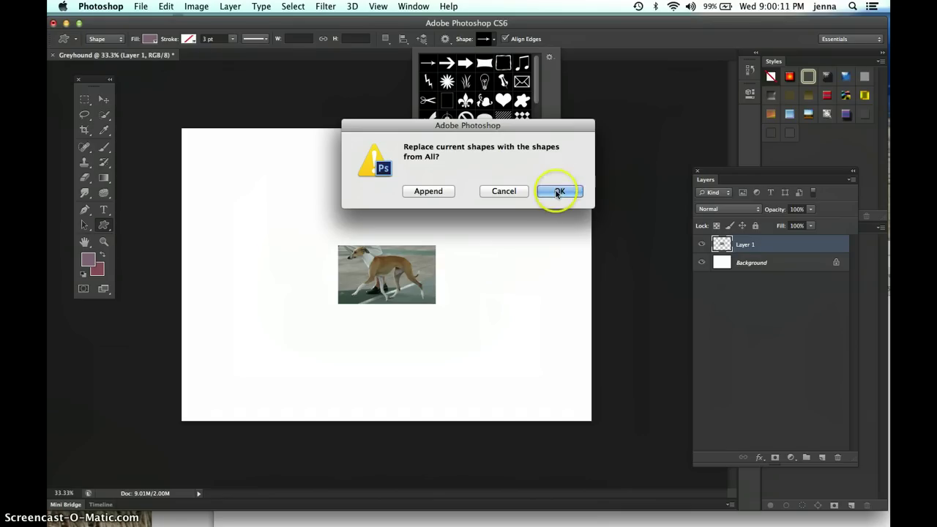
click(557, 193)
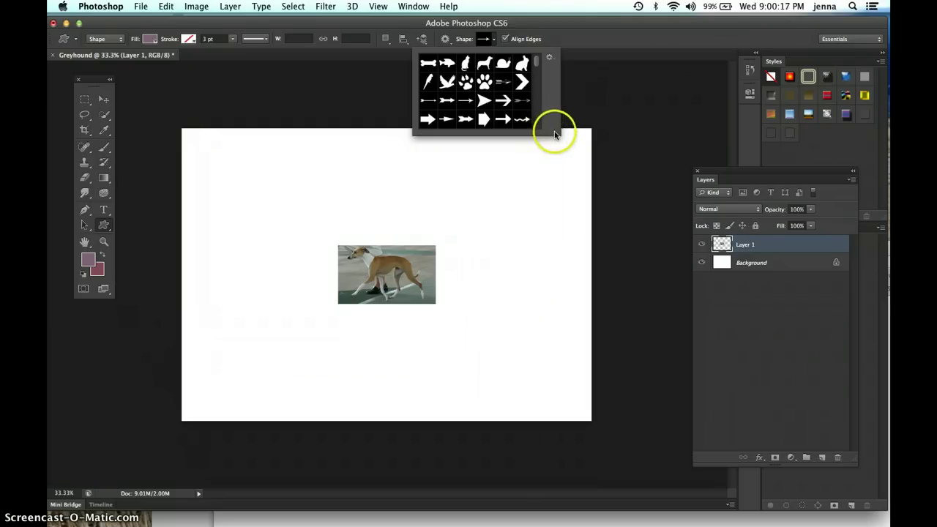
Enlarge the Shape picker panel so every shape in the All set shows.
drag(553, 134, 762, 440)
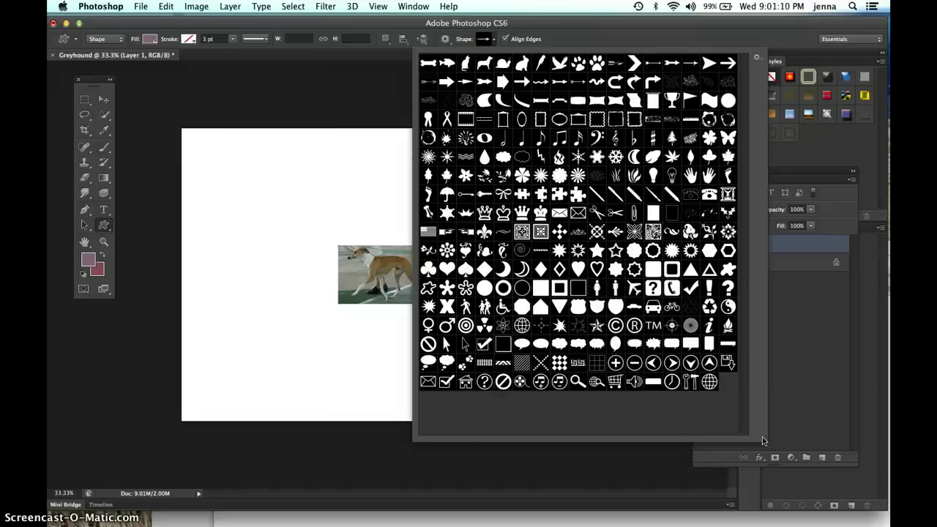
click(711, 435)
click(668, 427)
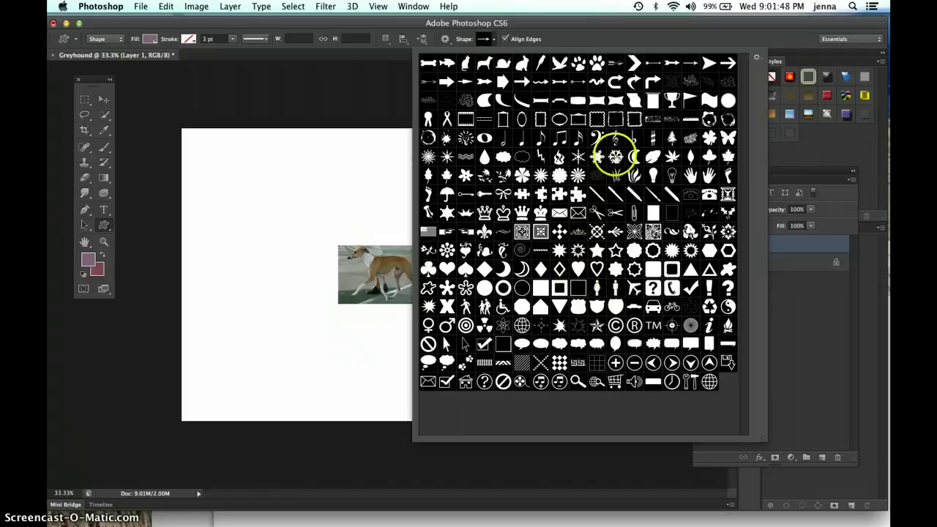
Choose the snowflake custom shape and hide the greyhound photo on Layer 1.
click(597, 156)
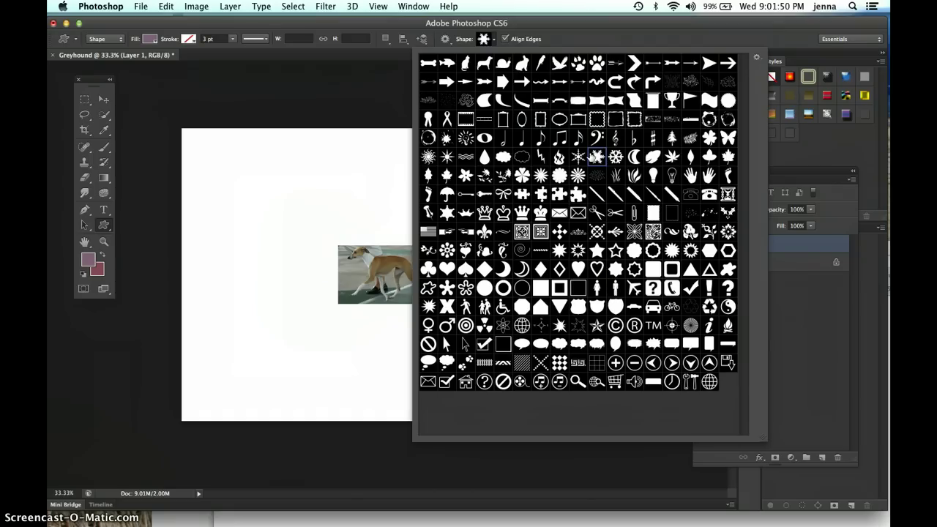
click(554, 44)
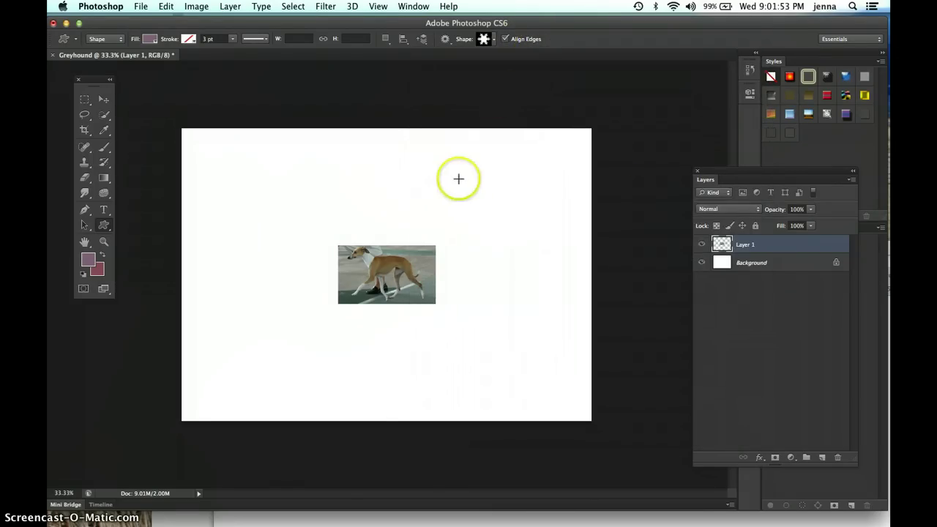
click(702, 247)
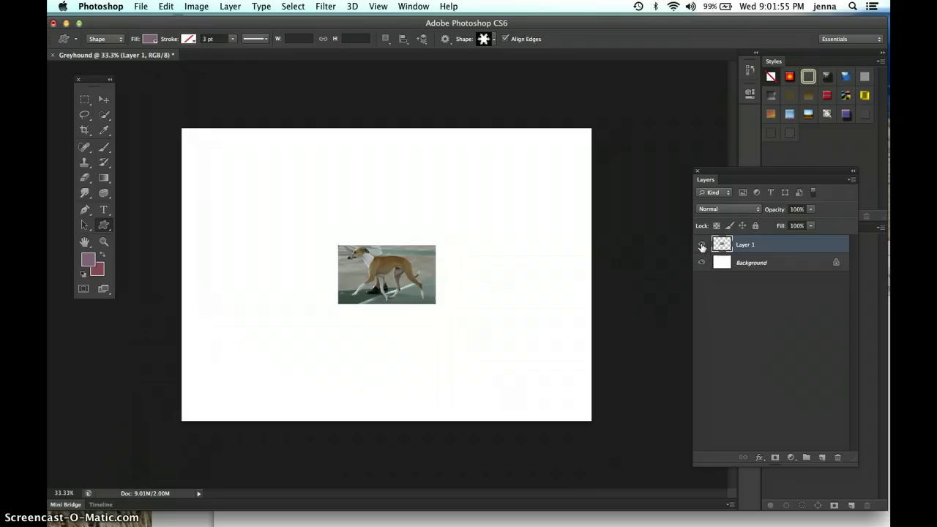
click(702, 247)
click(679, 241)
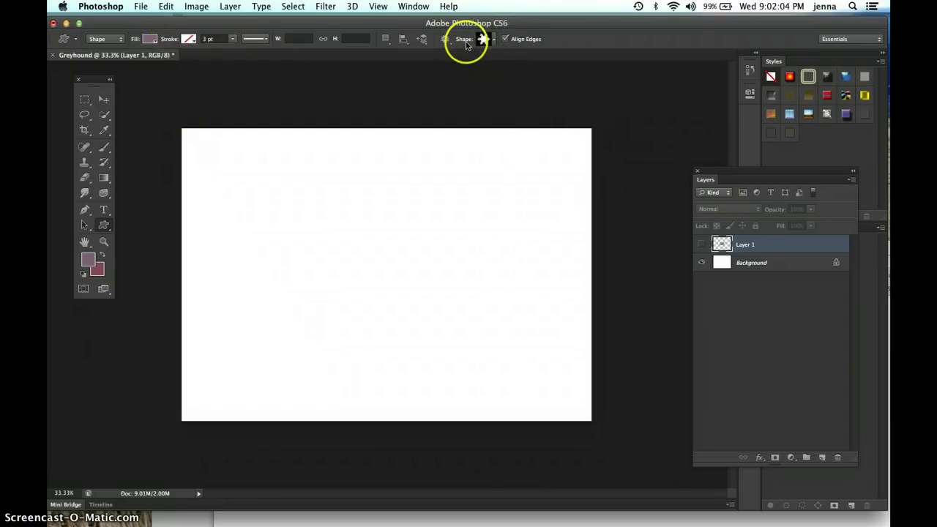
Set the shape fill colour to light blue #accbf3 in the Color Picker.
click(151, 39)
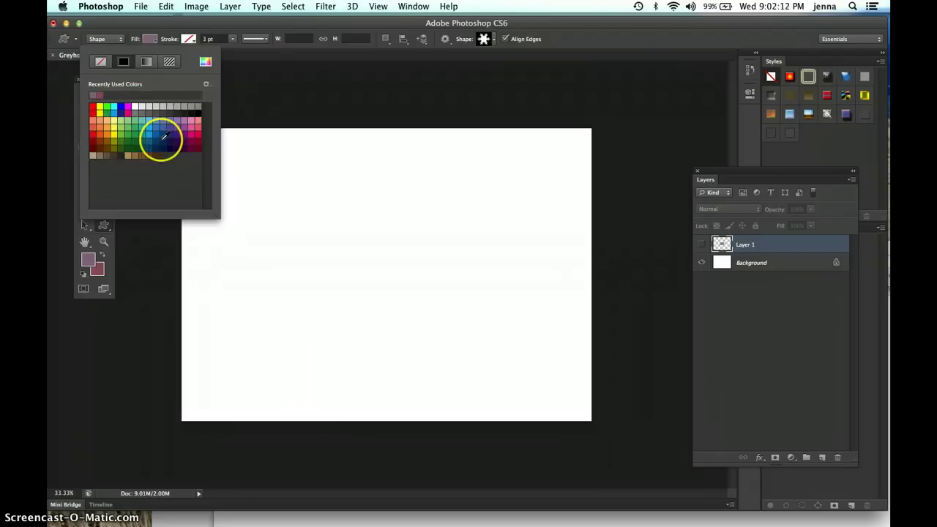
click(208, 63)
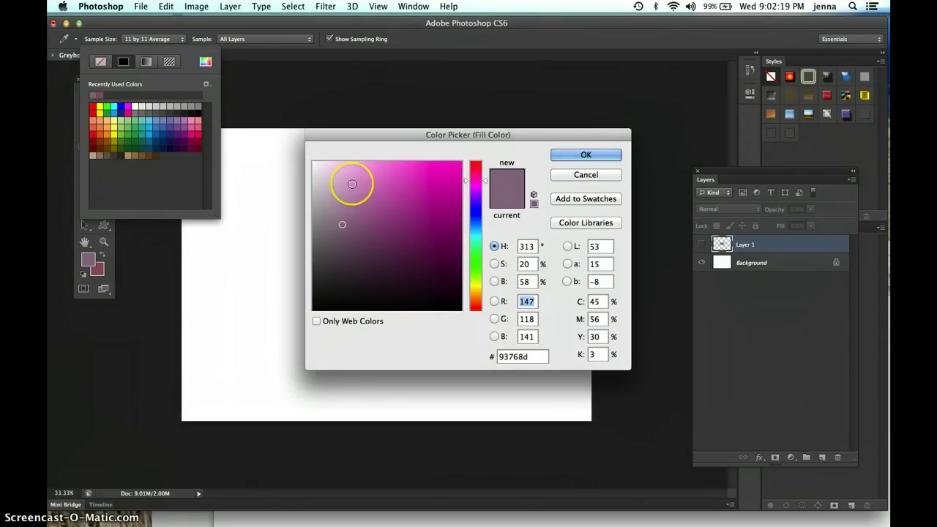
click(472, 229)
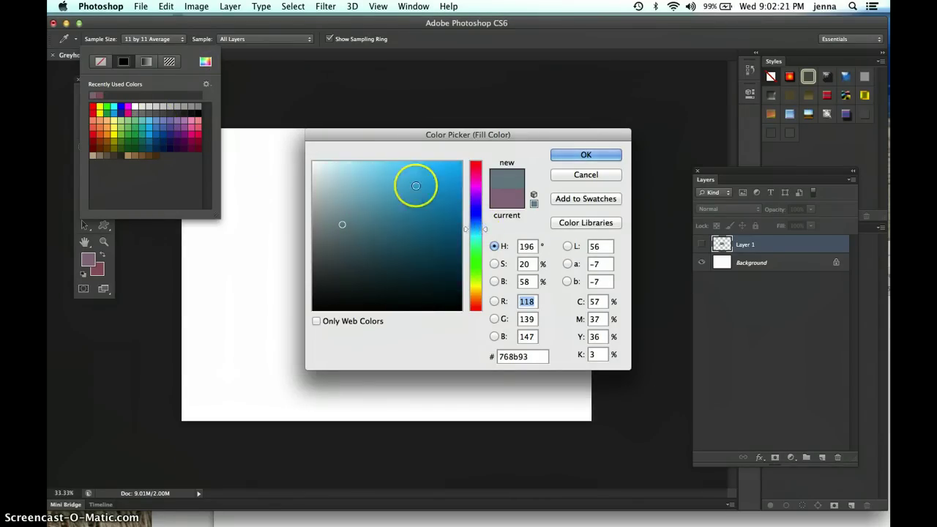
drag(414, 186, 385, 169)
drag(468, 220, 481, 223)
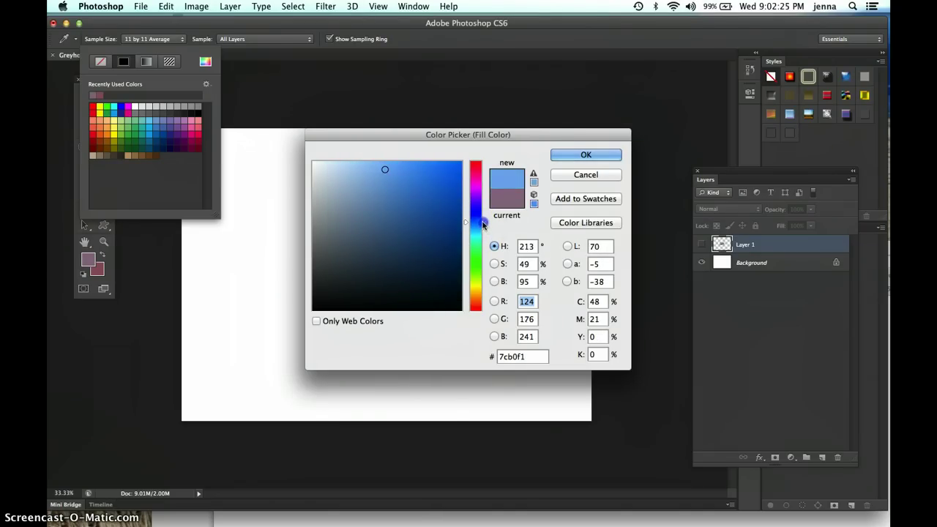
drag(378, 171, 356, 166)
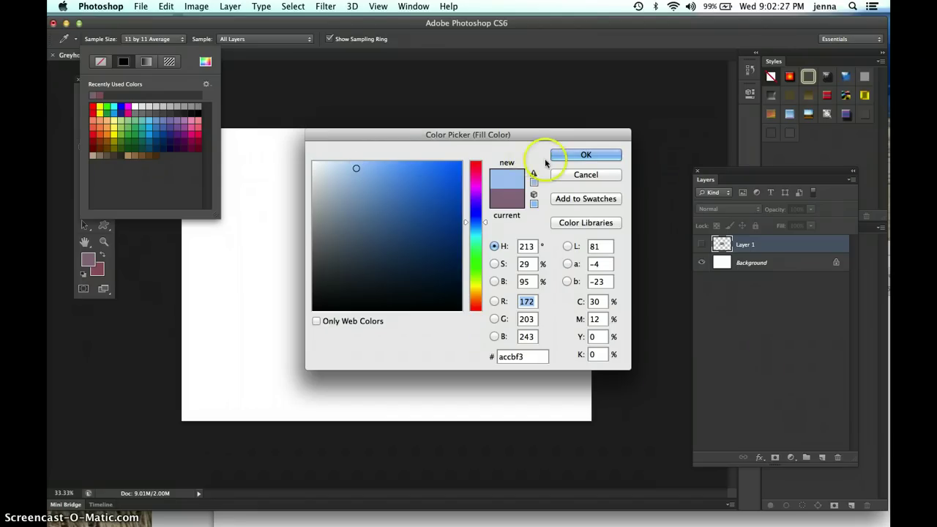
click(578, 155)
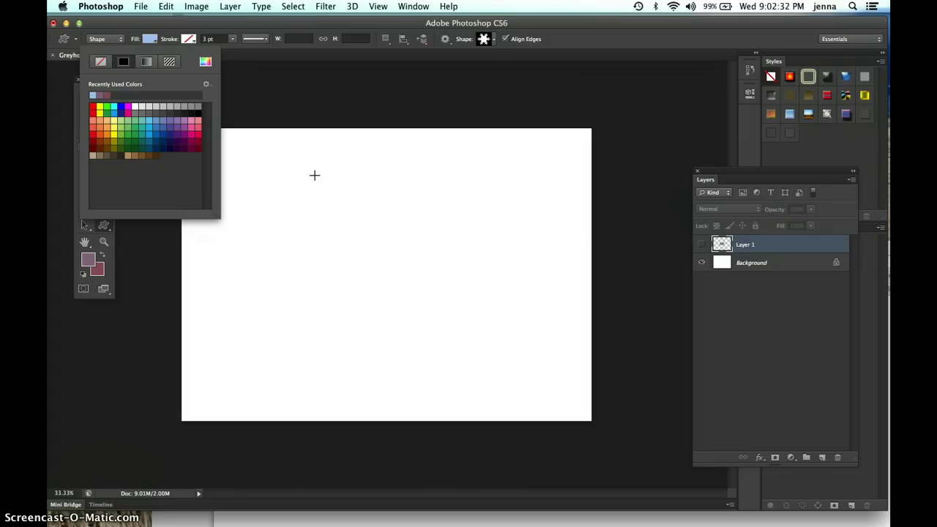
Draw a large light-blue snowflake in the centre of the canvas.
drag(315, 174, 479, 318)
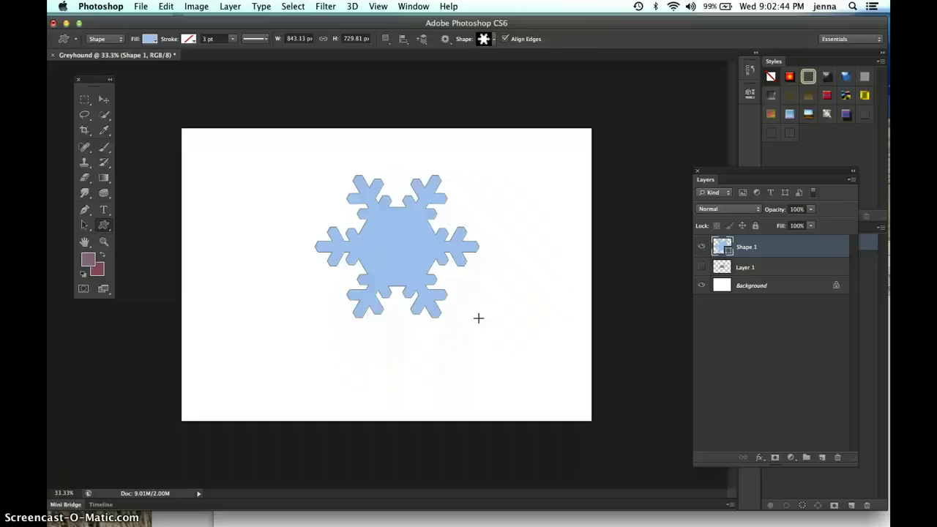
Free Transform the snowflake and enlarge it to about 146%.
click(166, 5)
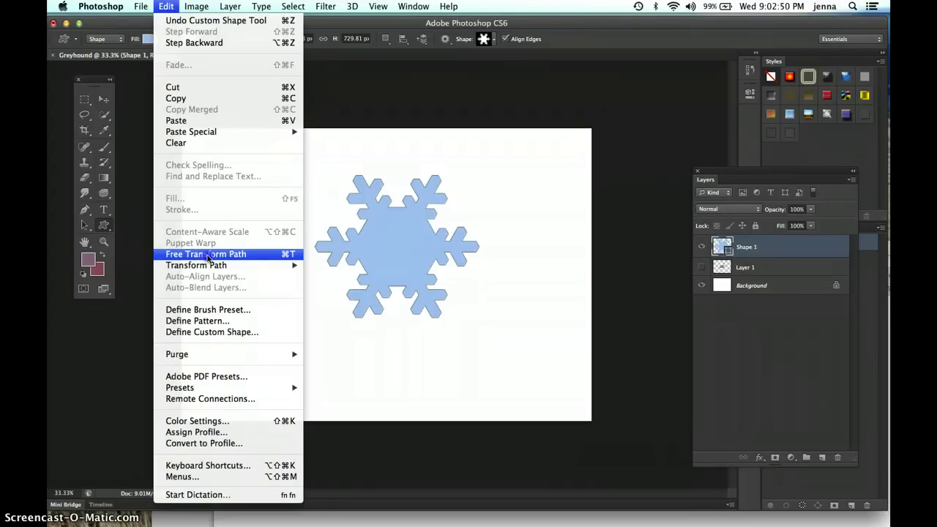
click(208, 256)
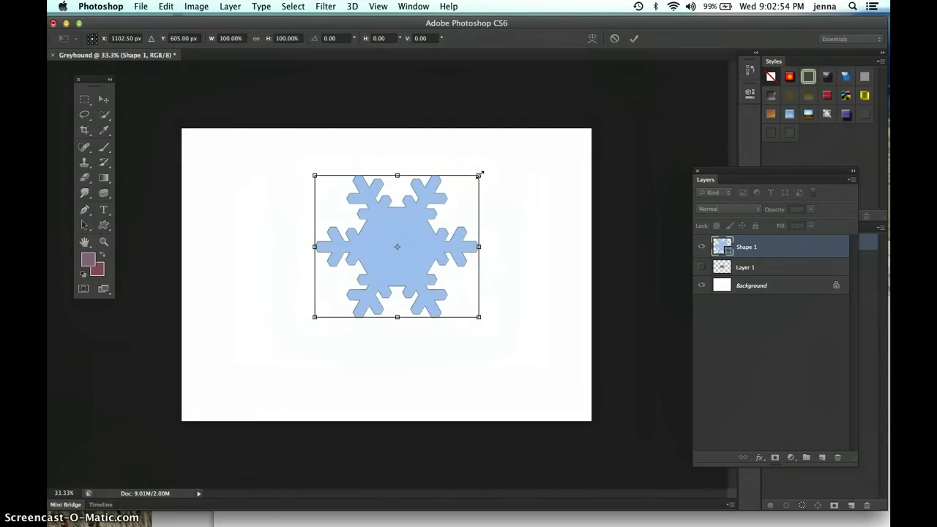
drag(479, 175, 514, 145)
click(403, 282)
drag(313, 316, 256, 383)
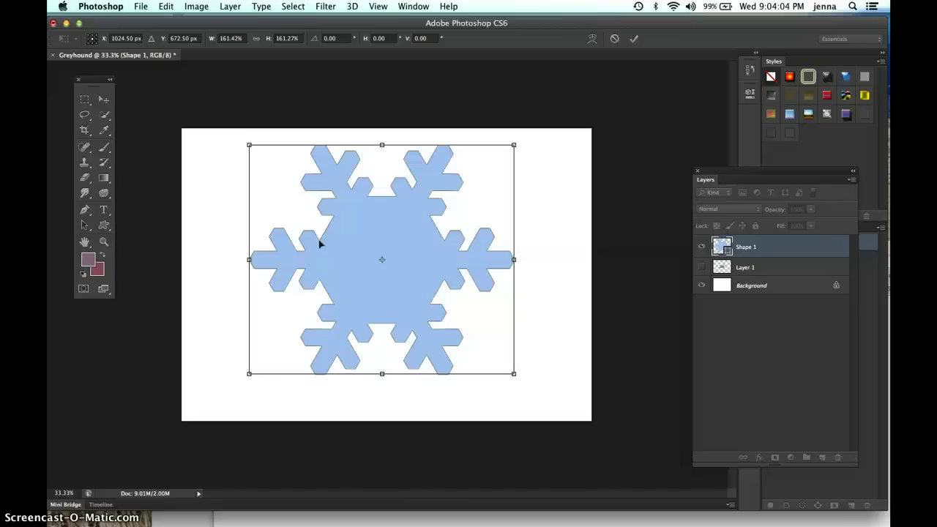
Bring the snowflake up to about 161% and commit the transform.
click(356, 210)
click(405, 238)
click(408, 262)
click(387, 207)
click(430, 247)
click(433, 233)
click(403, 222)
click(506, 229)
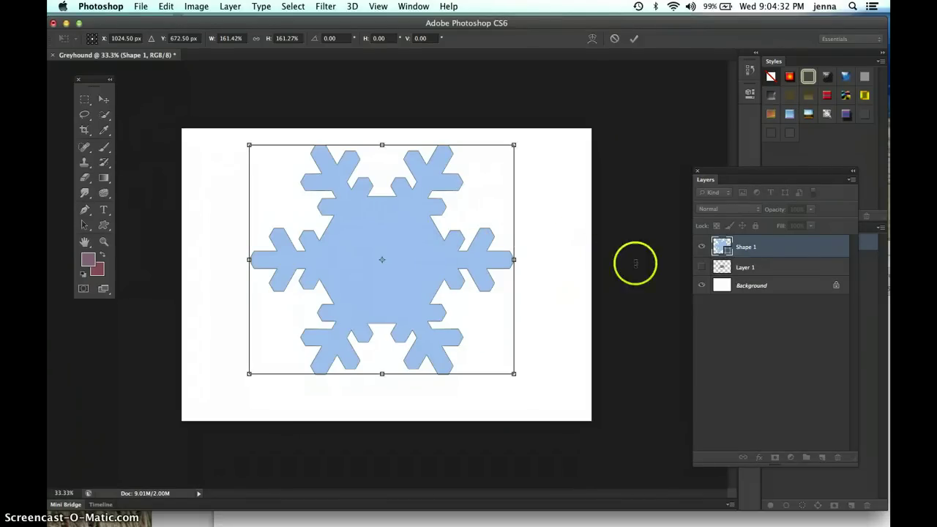
click(787, 251)
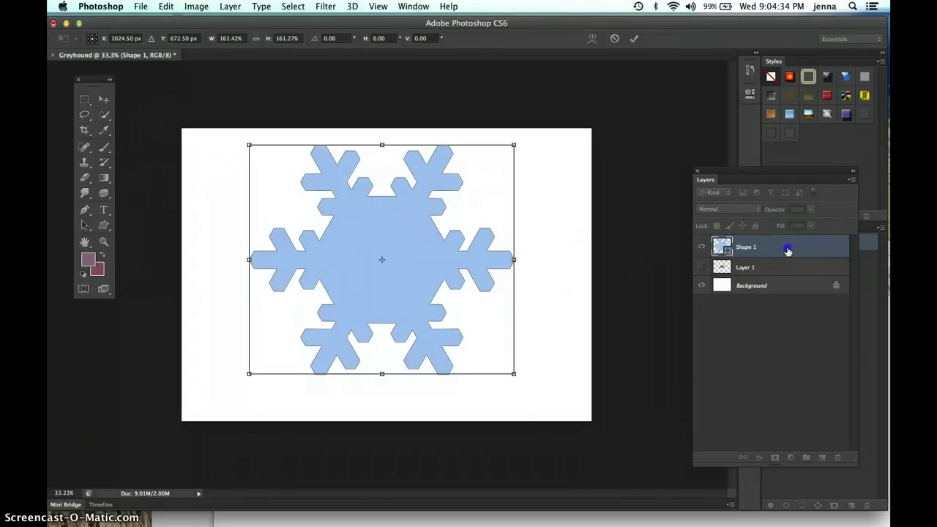
key(Return)
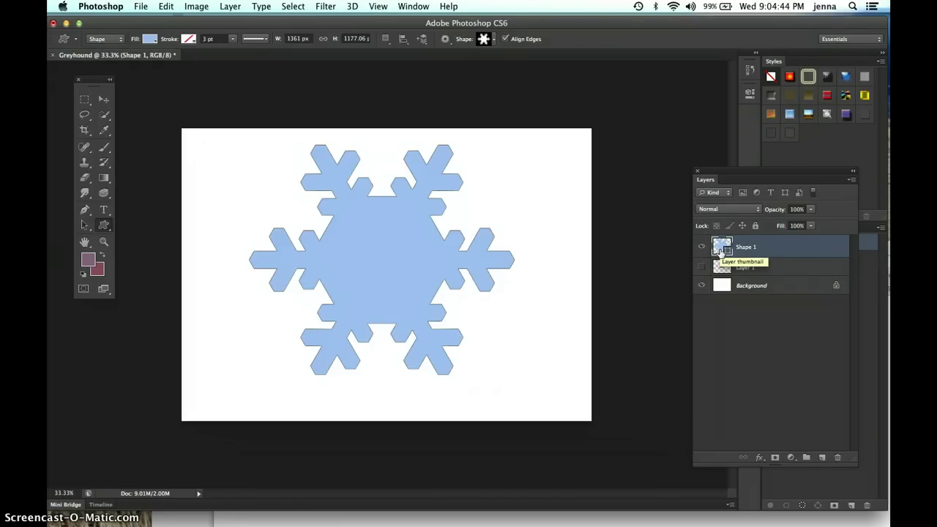
click(778, 248)
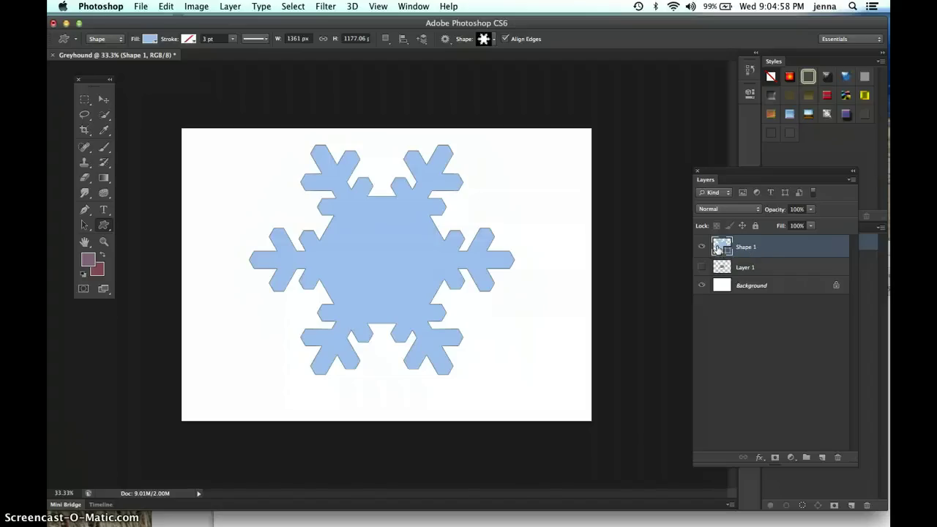
Delete the Shape 1 snowflake layer and show Layer 1 with the greyhound photo.
drag(818, 249, 838, 458)
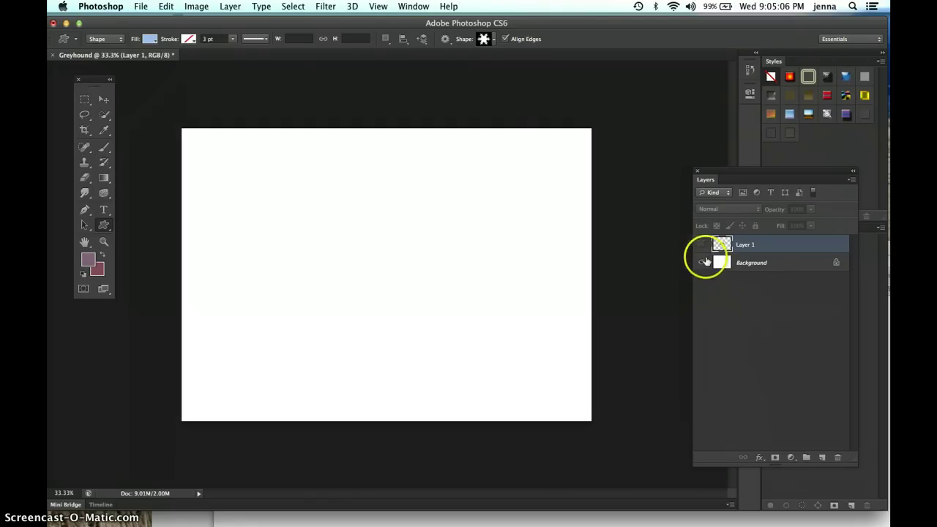
click(702, 248)
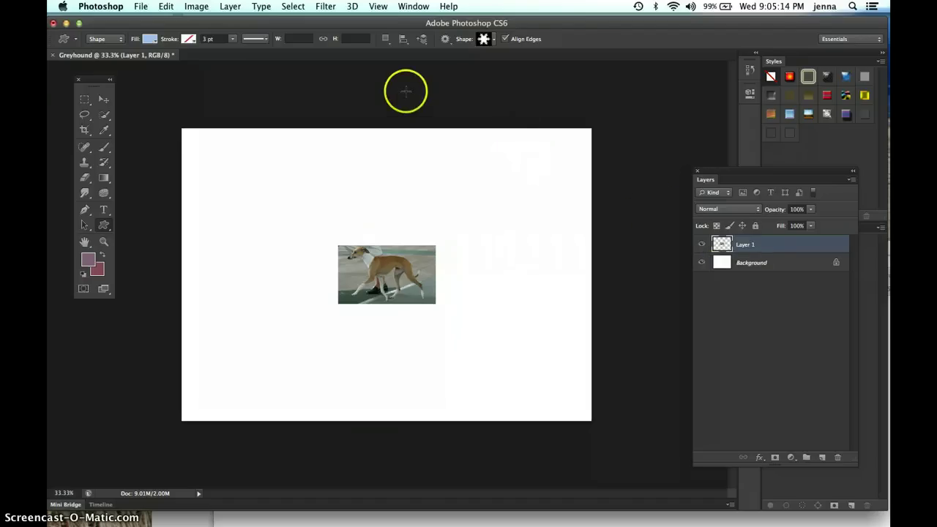
Zoom the greyhound photo to 200%, cancelling the stray Create Custom Shape dialog.
click(378, 6)
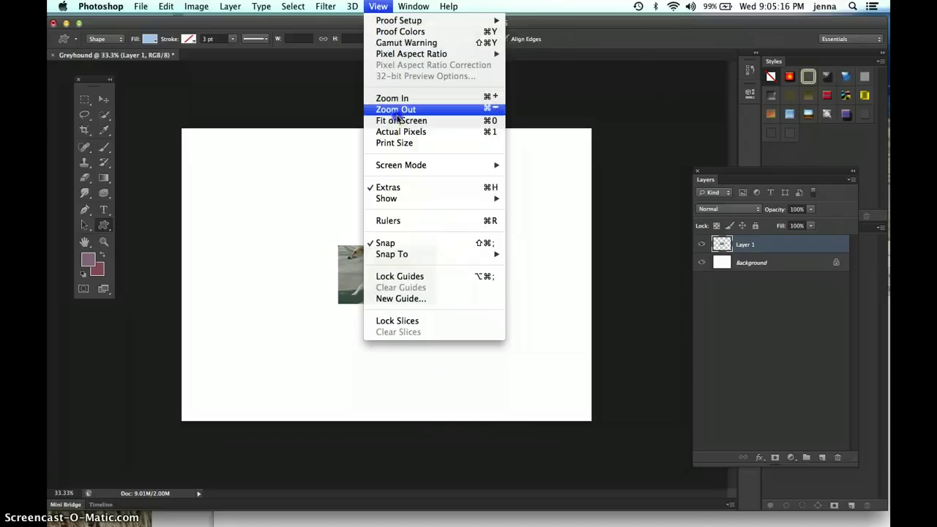
click(390, 102)
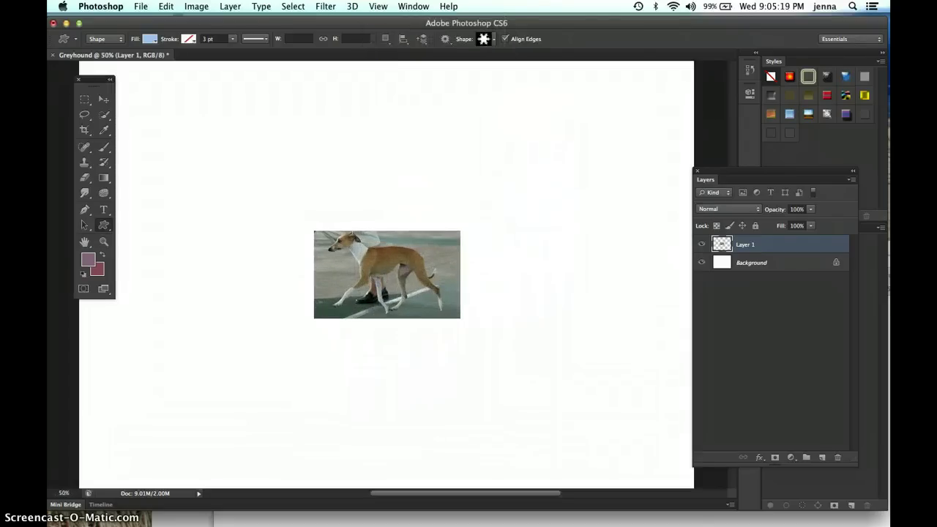
click(378, 5)
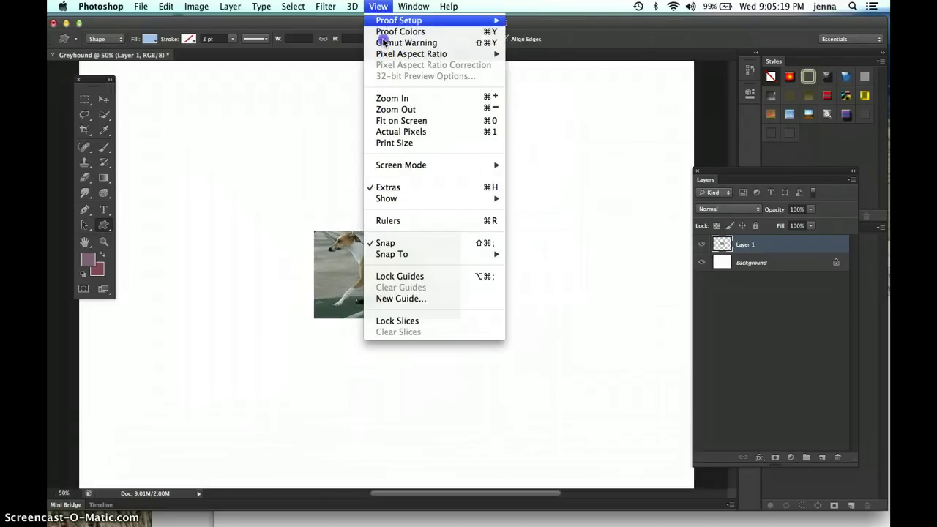
click(490, 103)
click(491, 107)
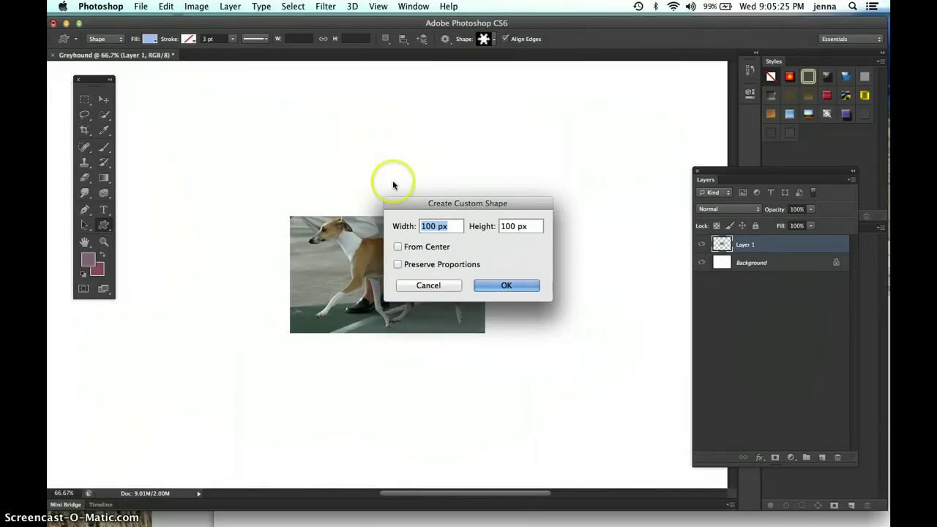
click(424, 285)
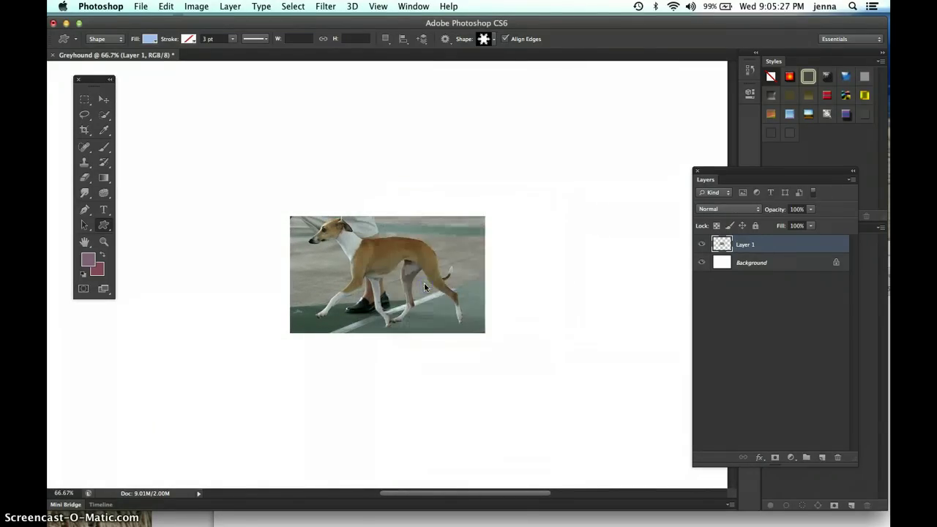
key(super+plus)
key(super+plus)
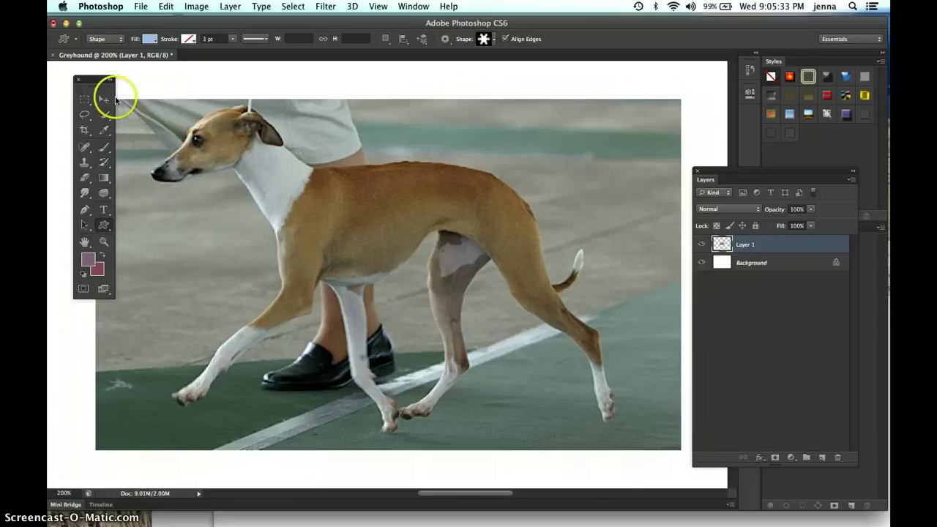
drag(96, 82, 81, 82)
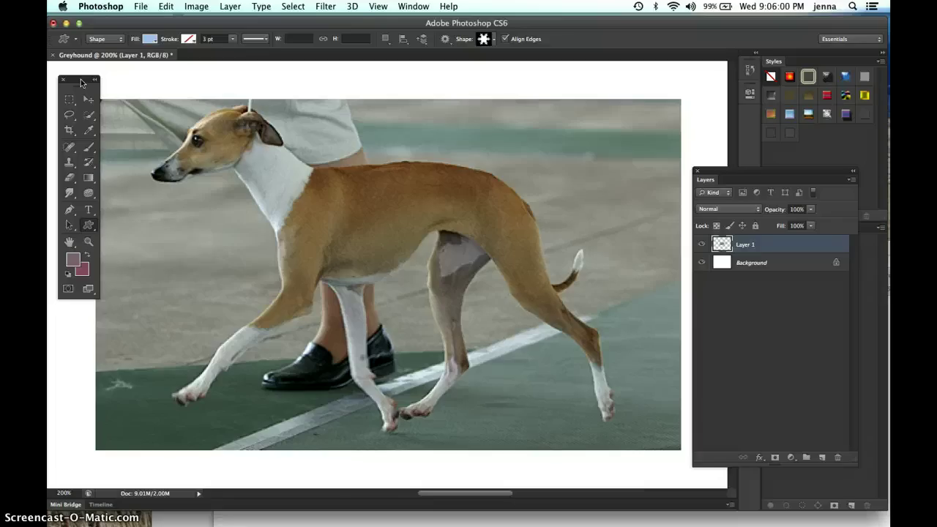
Refit the canvas, return to 200% zoom, and select the Pen tool for tracing.
key(super+0)
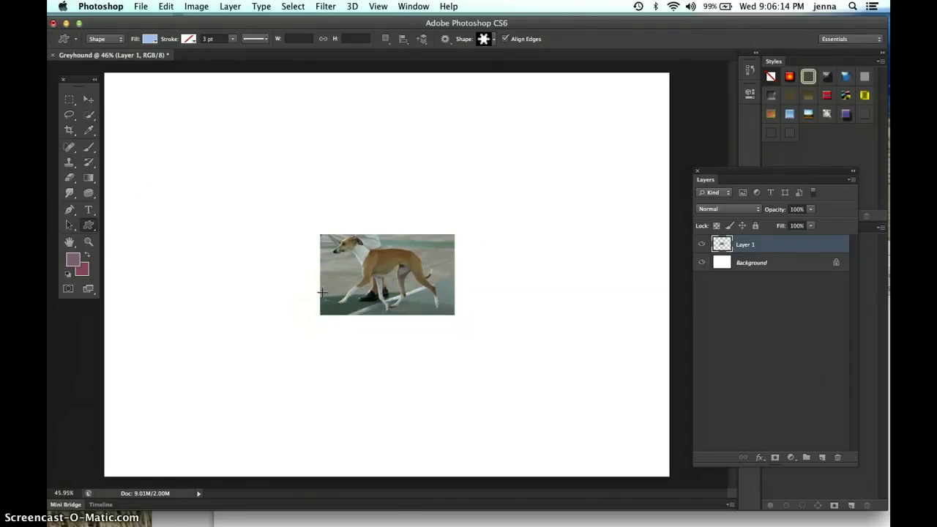
key(super+equal)
key(super+equal)
key(super+equal)
key(super+equal)
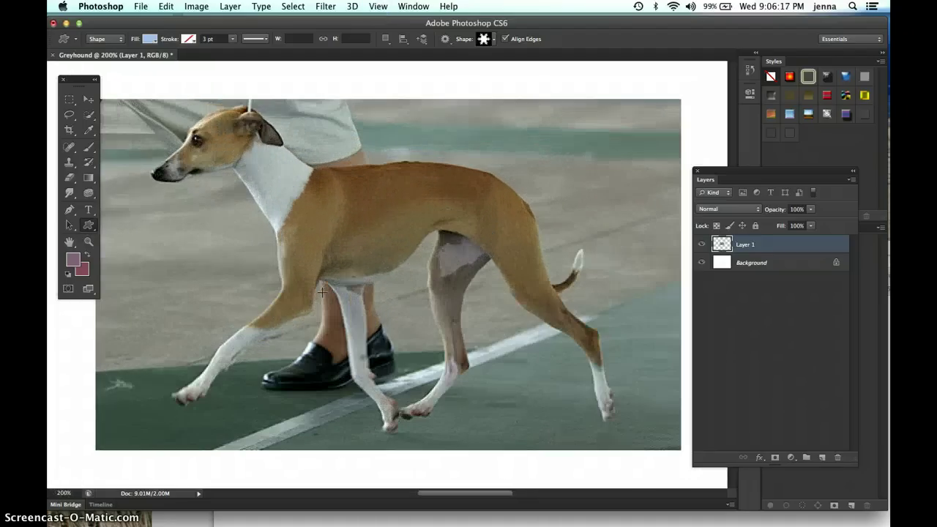
click(69, 211)
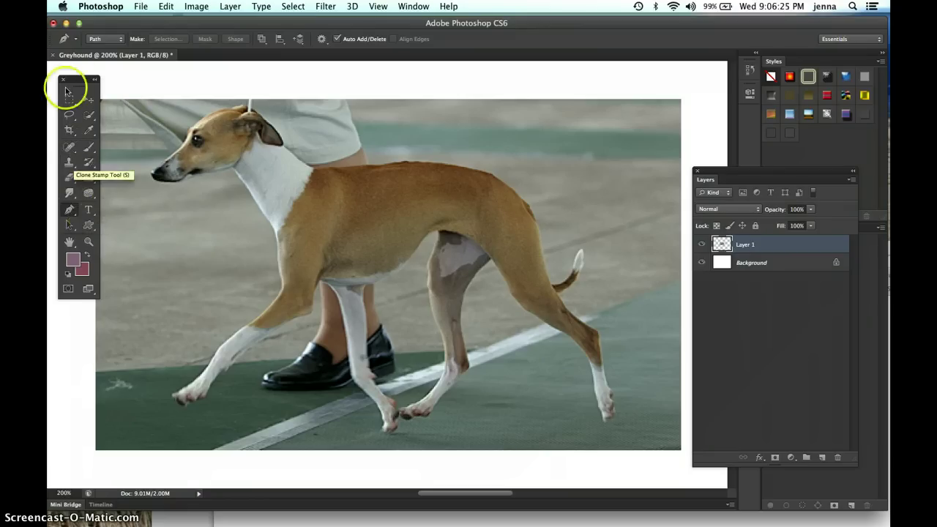
Switch the Pen tool's mode in the options bar from Path to Shape.
click(122, 38)
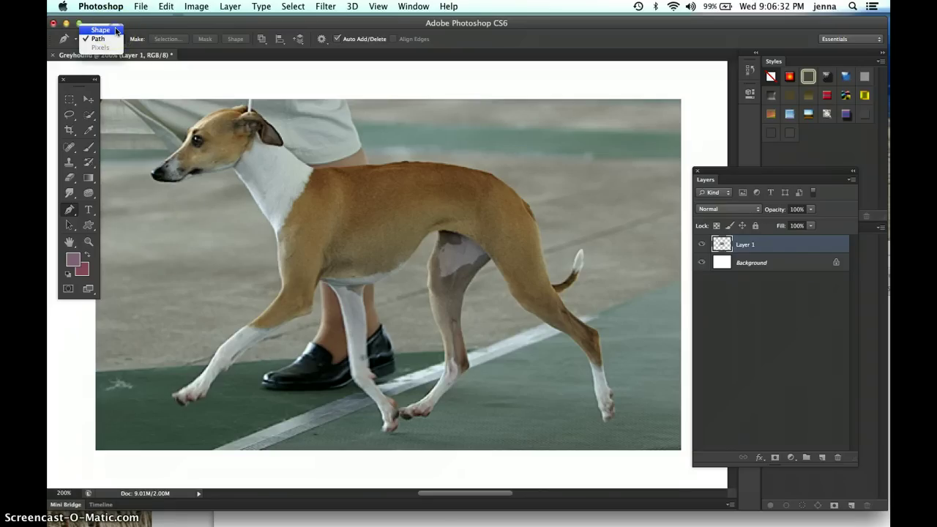
click(116, 31)
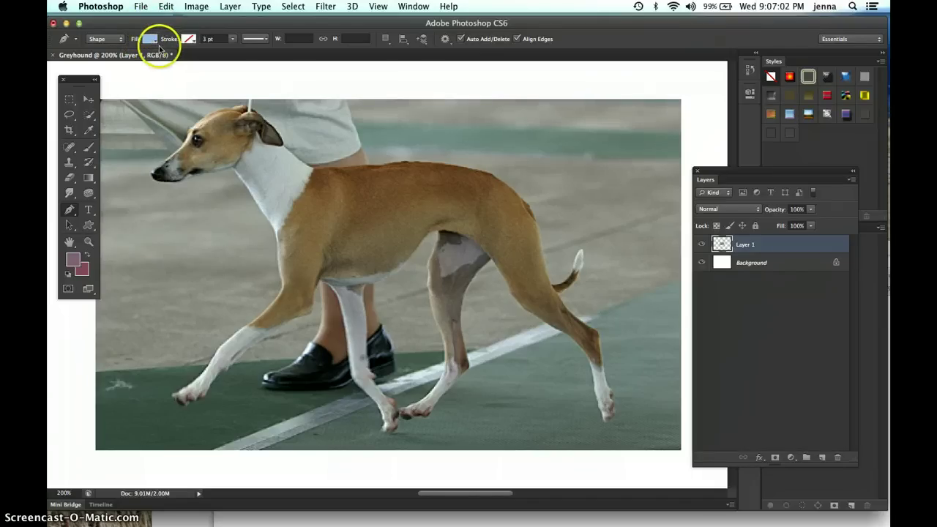
Sample the dog's leg in the Color Picker and adjust it to blue-gray #6d777e for the fill.
click(148, 40)
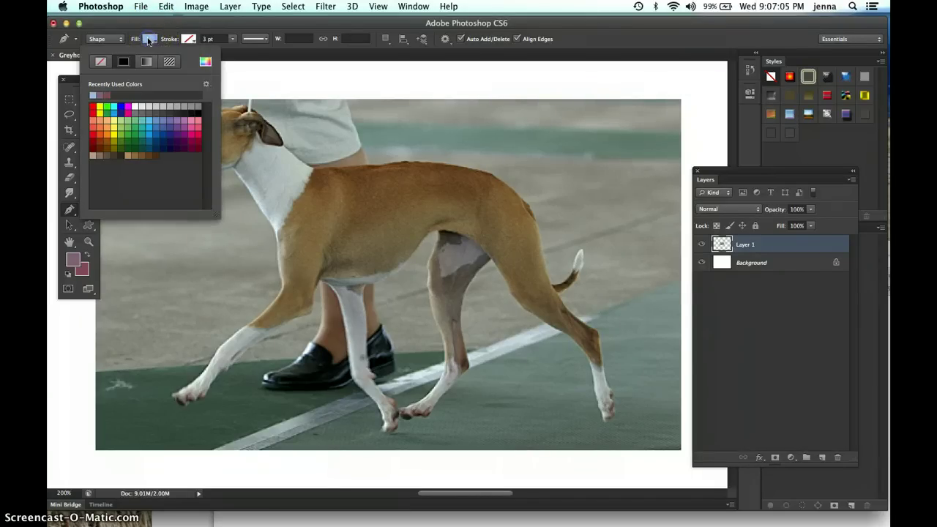
click(205, 63)
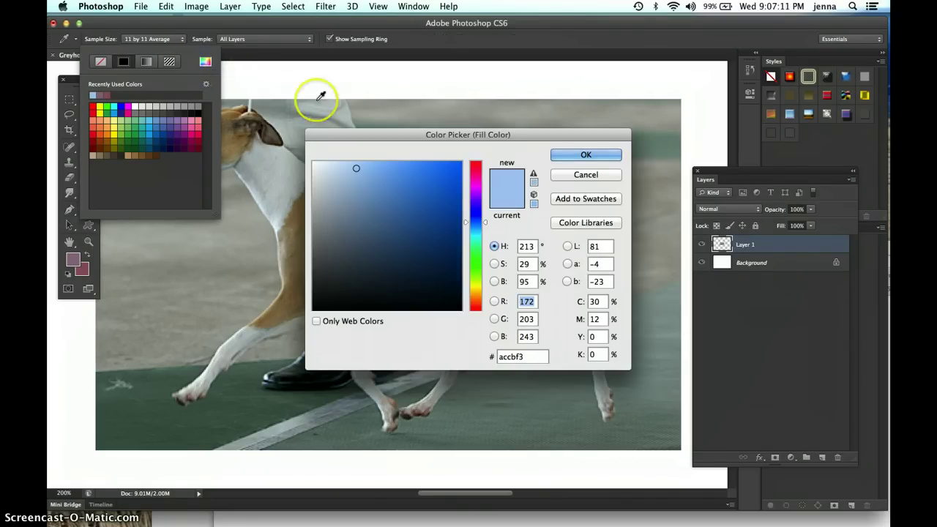
drag(330, 138, 497, 64)
drag(463, 246, 447, 283)
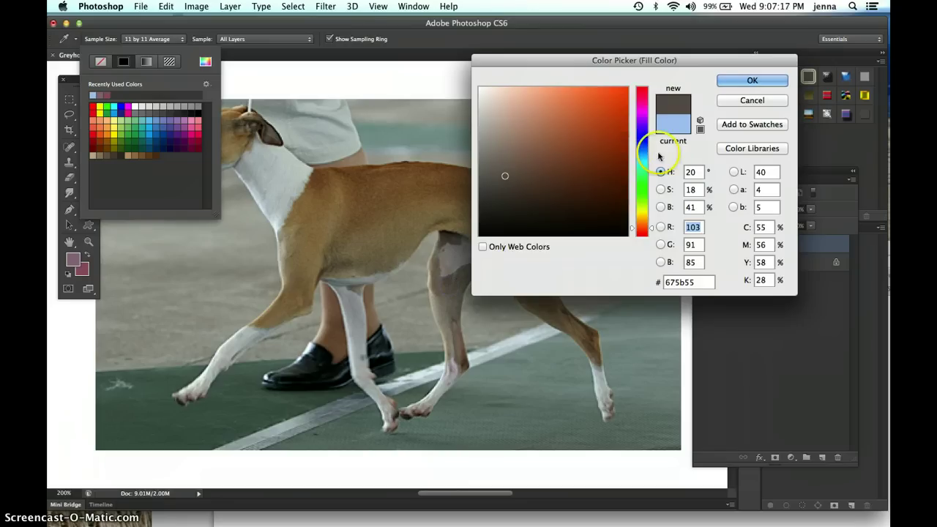
click(567, 154)
mouse_move(504, 176)
mouse_down()
mouse_move(497, 182)
mouse_move(497, 162)
mouse_up()
click(639, 154)
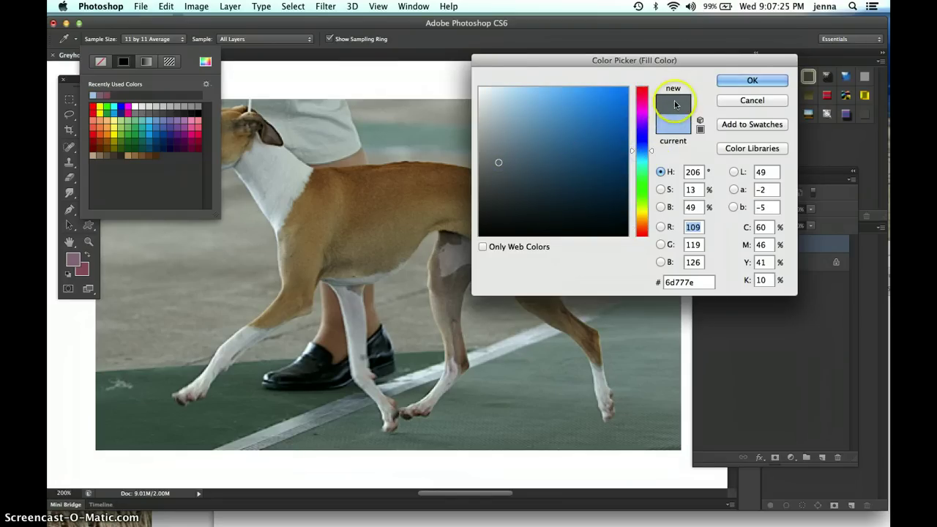
click(746, 80)
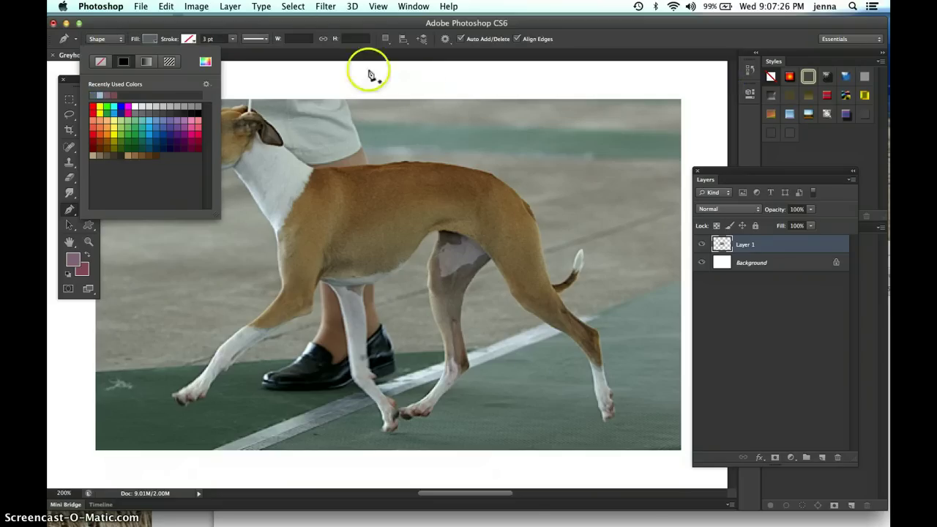
Confirm the 3 pt stroke width and review the stroke colour options.
click(165, 26)
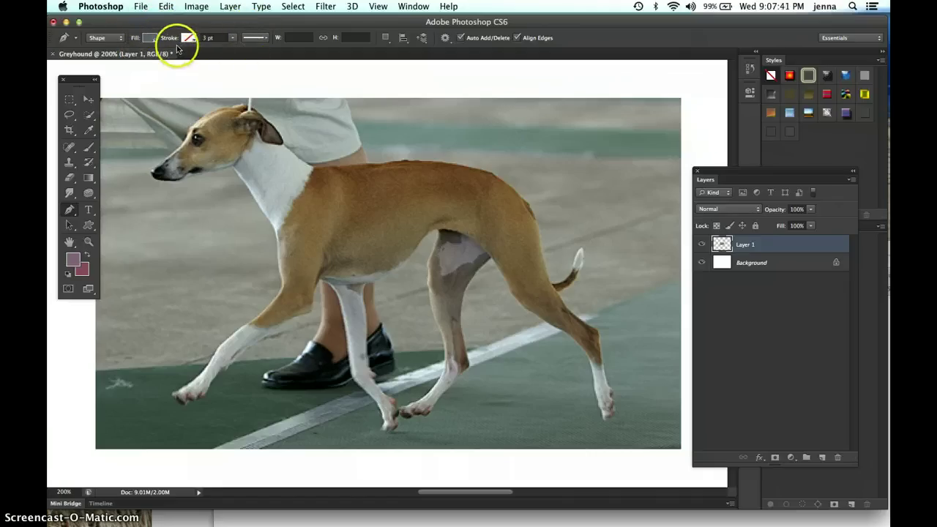
click(211, 38)
key(Return)
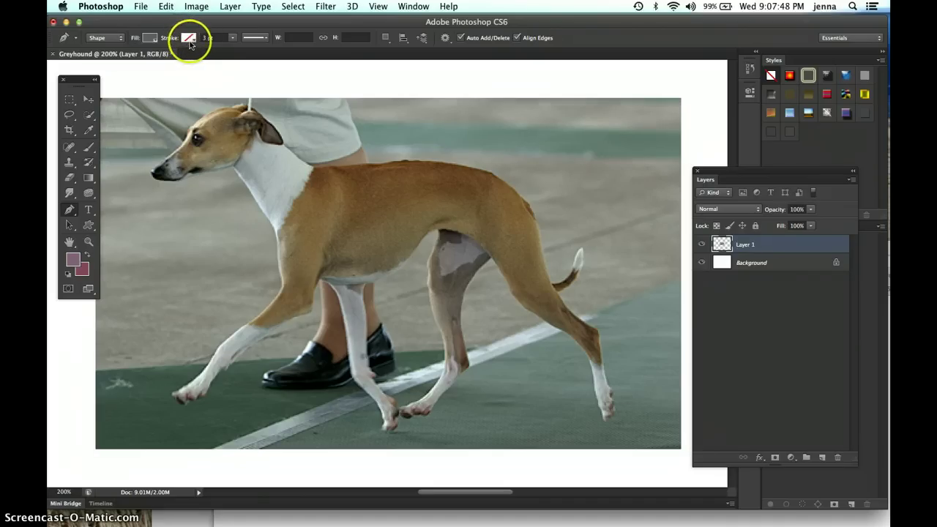
click(193, 38)
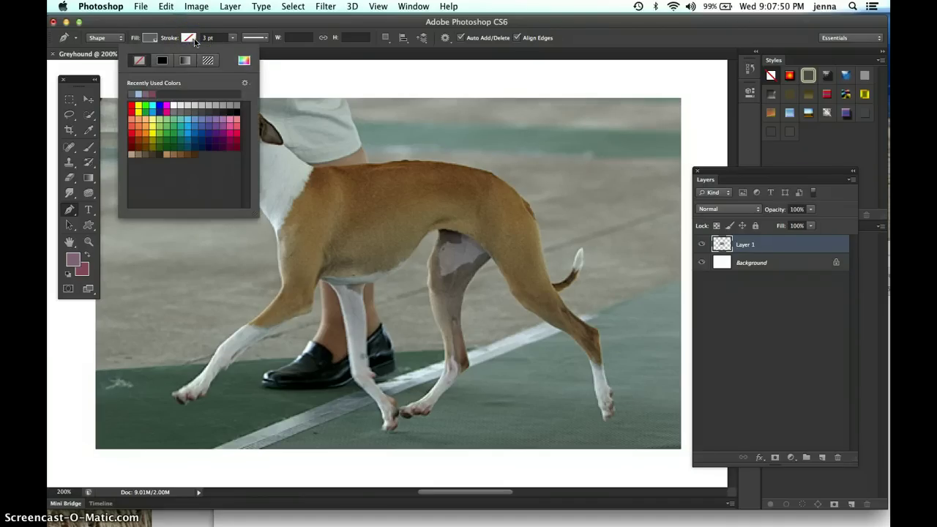
click(192, 38)
Give the shape a solid colour fill from the Fill swatch choices.
click(150, 38)
click(138, 61)
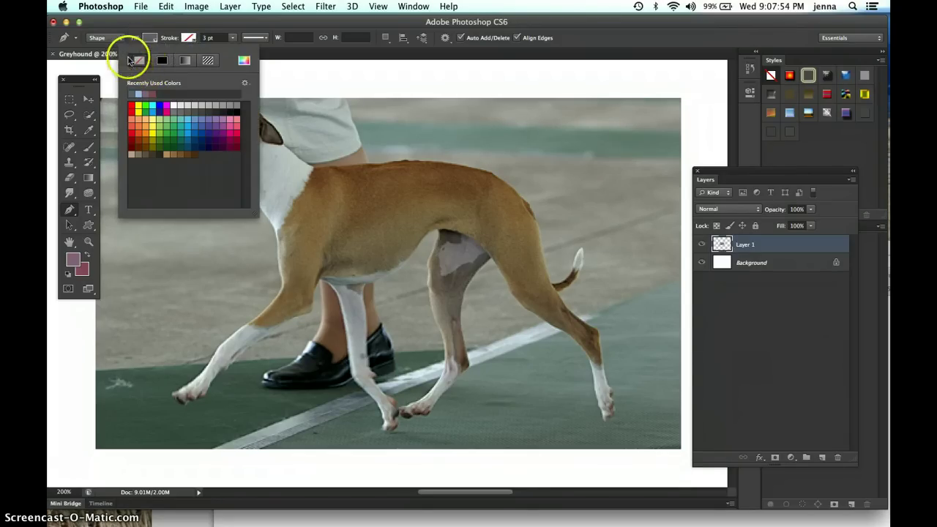
click(163, 62)
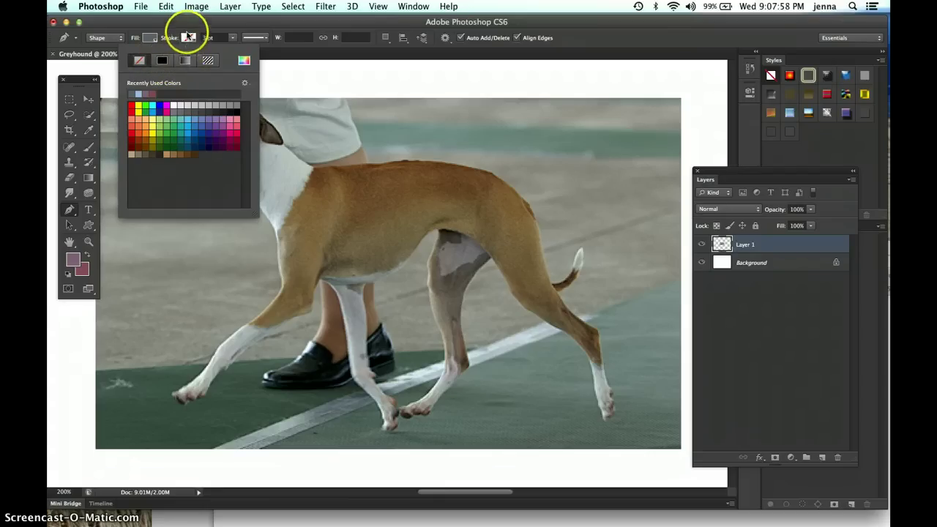
click(188, 37)
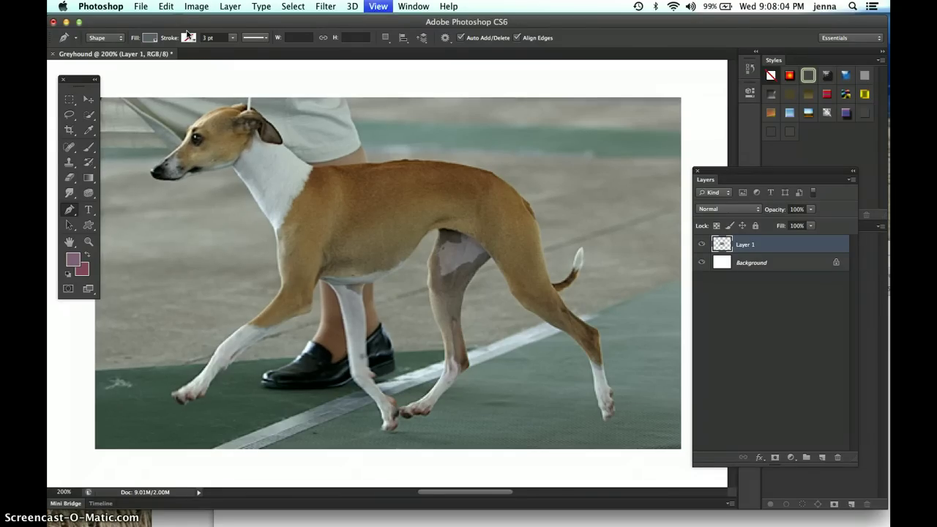
Zoom to 300%, dock the Layers panel under Styles, and place the first anchor on the dog's back.
key(super+equal)
drag(324, 101, 329, 126)
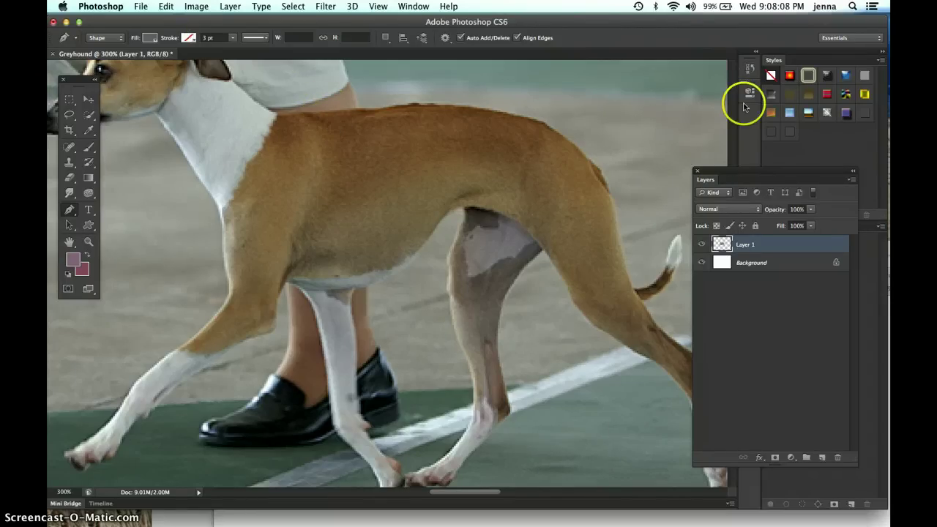
drag(754, 157, 795, 113)
drag(508, 126, 502, 137)
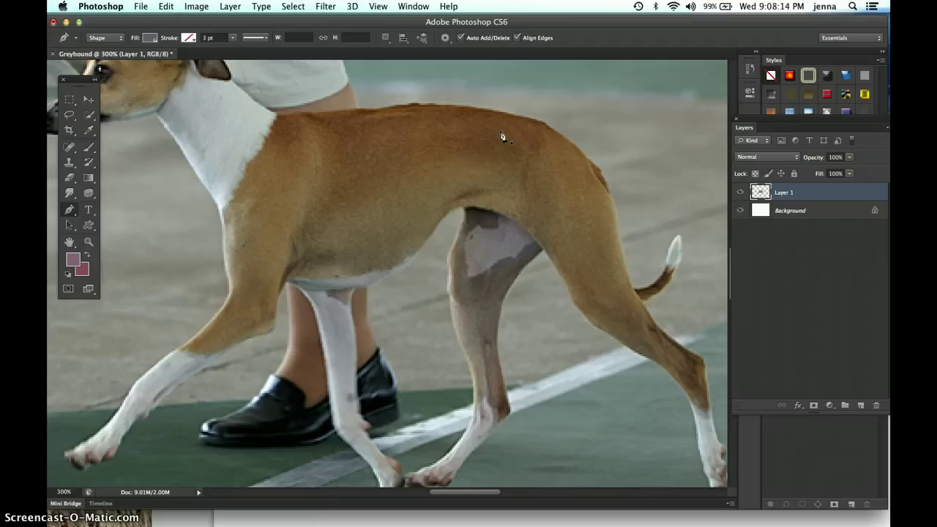
drag(508, 125, 511, 129)
click(526, 121)
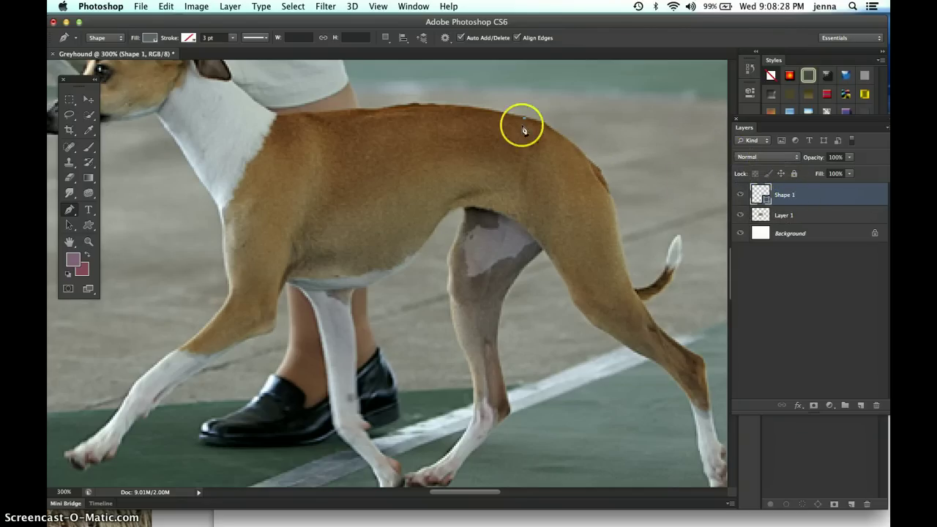
Curve the path from the back around the dog's hip.
click(617, 210)
drag(617, 212, 637, 280)
click(611, 189)
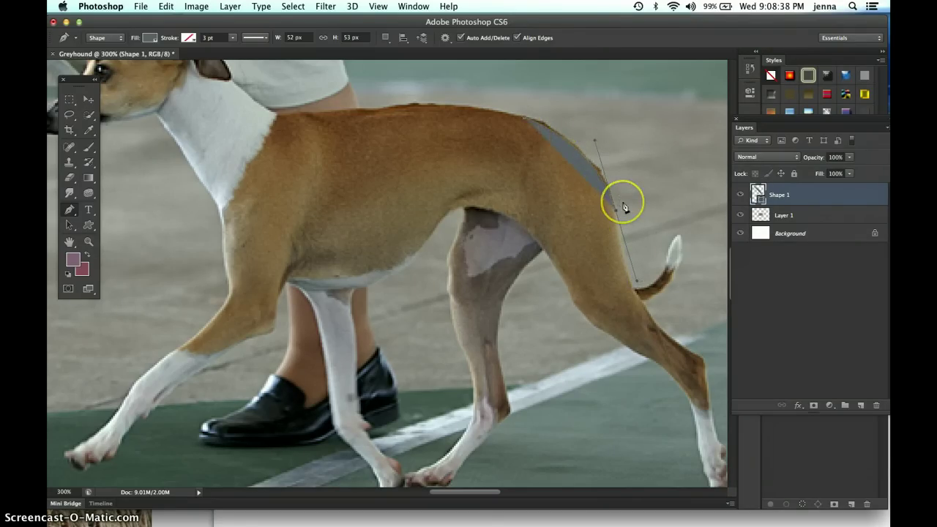
click(624, 208)
mouse_move(624, 208)
mouse_down()
mouse_move(613, 209)
mouse_move(628, 203)
mouse_up()
alt+click(615, 210)
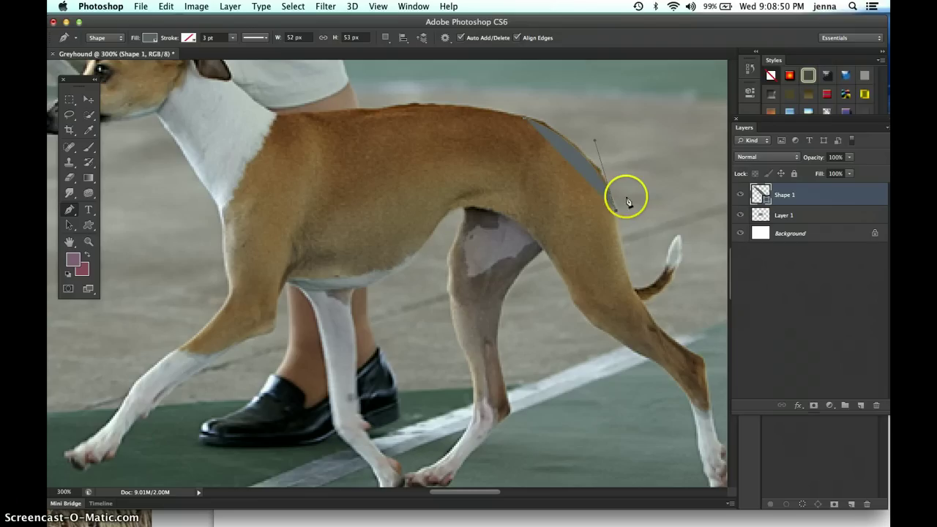
Extend the shape down the back of the leg and delete the stray anchor point.
click(623, 256)
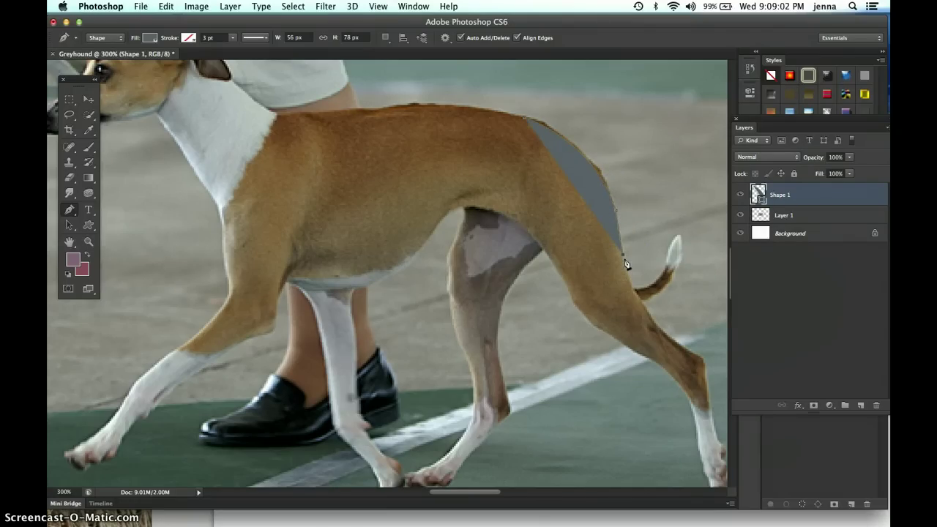
drag(626, 264, 634, 291)
click(635, 296)
right_click(634, 292)
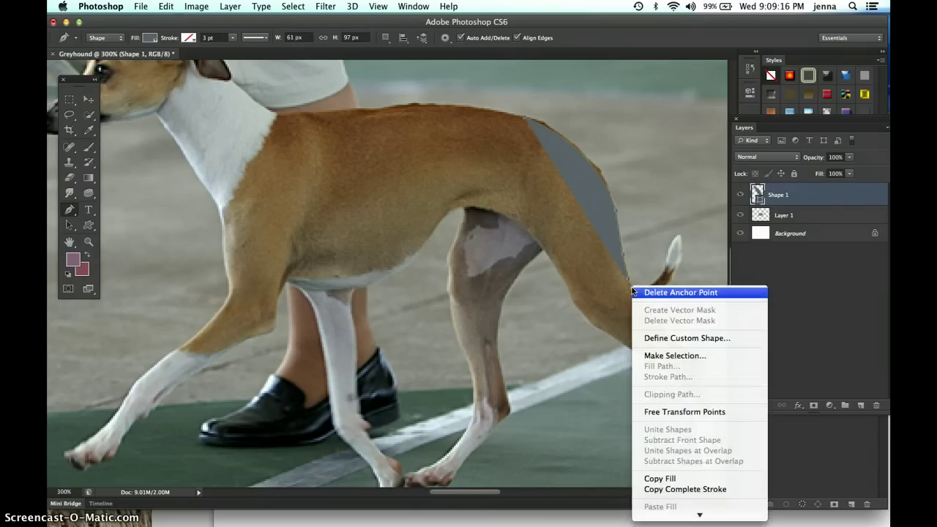
click(660, 293)
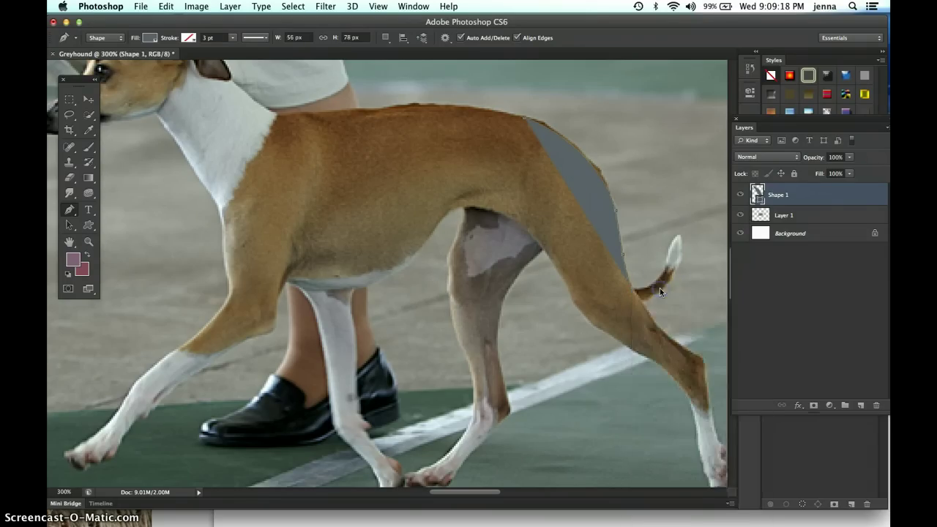
click(634, 282)
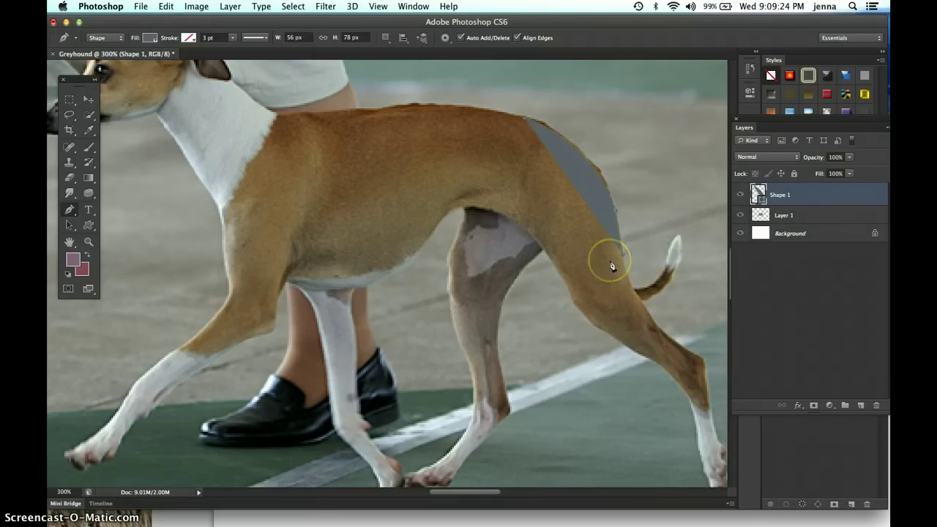
At 500% zoom, continue curved anchors from the leg down toward the tail tip.
key(super+equal)
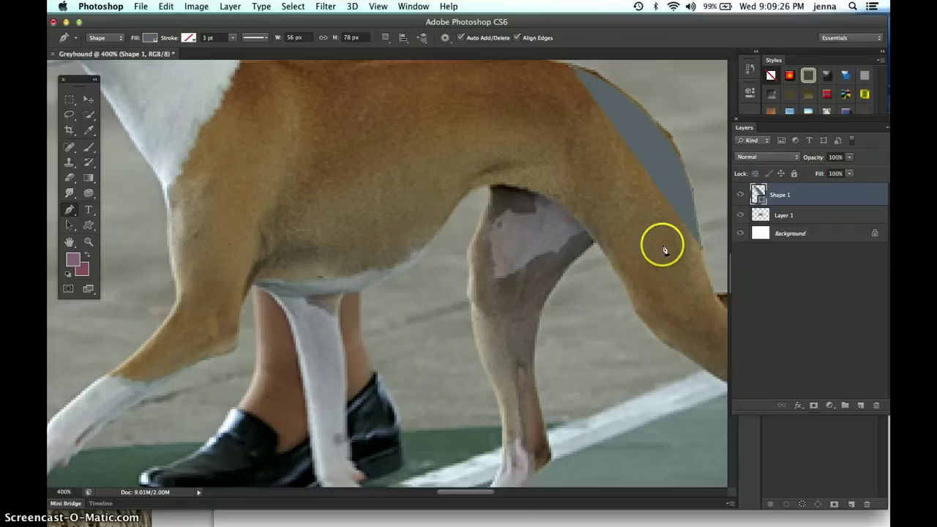
drag(661, 245, 532, 286)
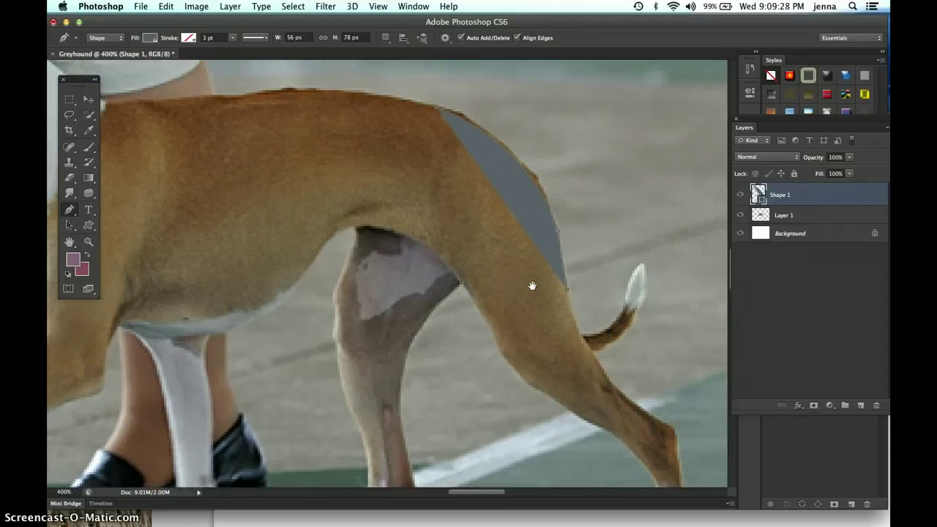
key(super+equal)
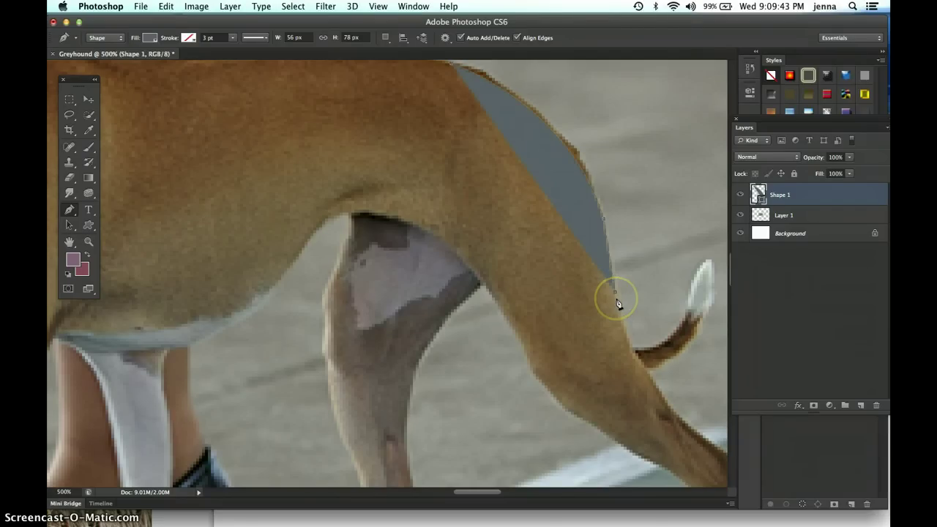
click(617, 303)
click(617, 293)
drag(616, 297, 635, 354)
click(632, 351)
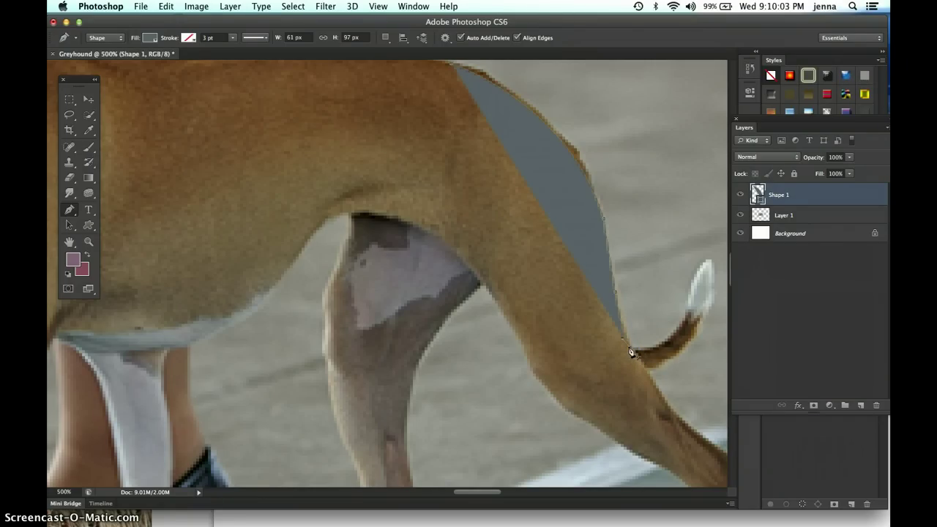
click(629, 349)
click(653, 342)
drag(680, 329, 696, 310)
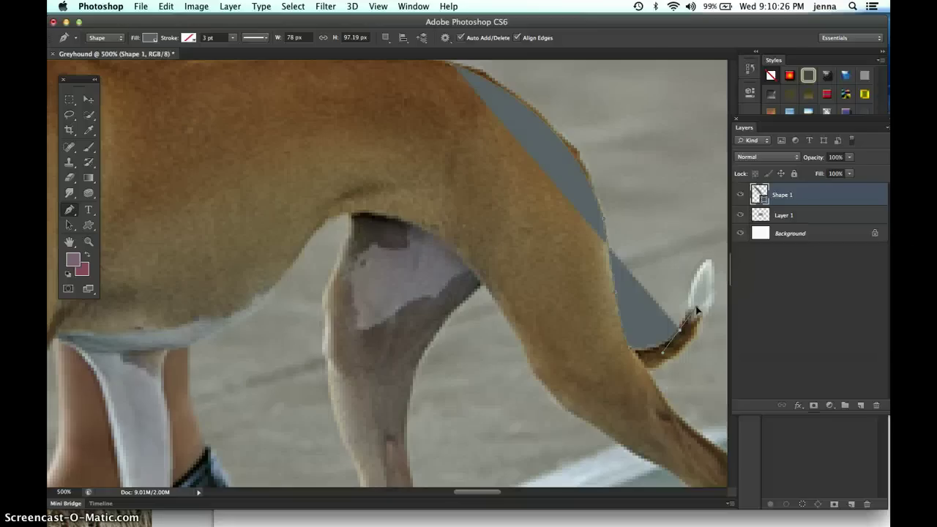
Add anchors along the back edge up to and above the tail tip.
click(683, 331)
click(693, 299)
drag(691, 307, 688, 299)
click(689, 304)
click(705, 266)
drag(705, 263, 722, 250)
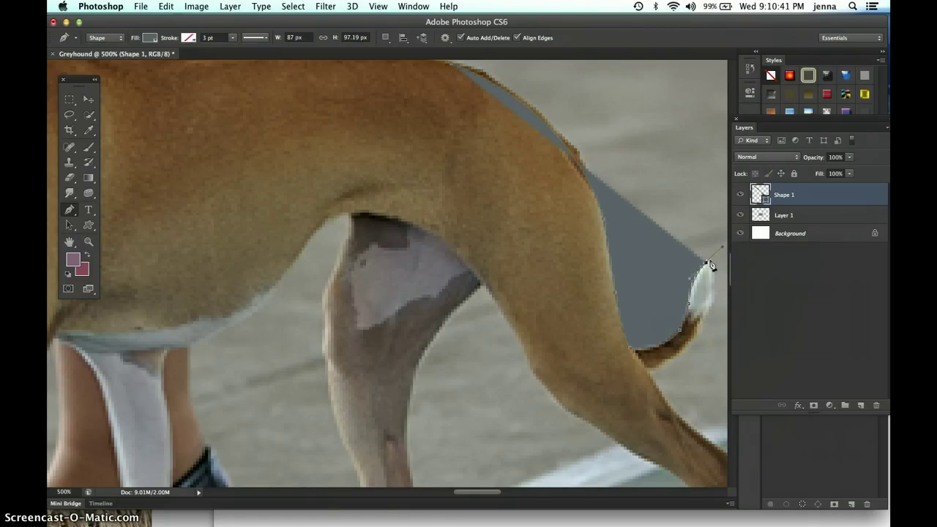
Reshape the curve at the tail tip, undoing and redoing the adjustment.
right_click(706, 264)
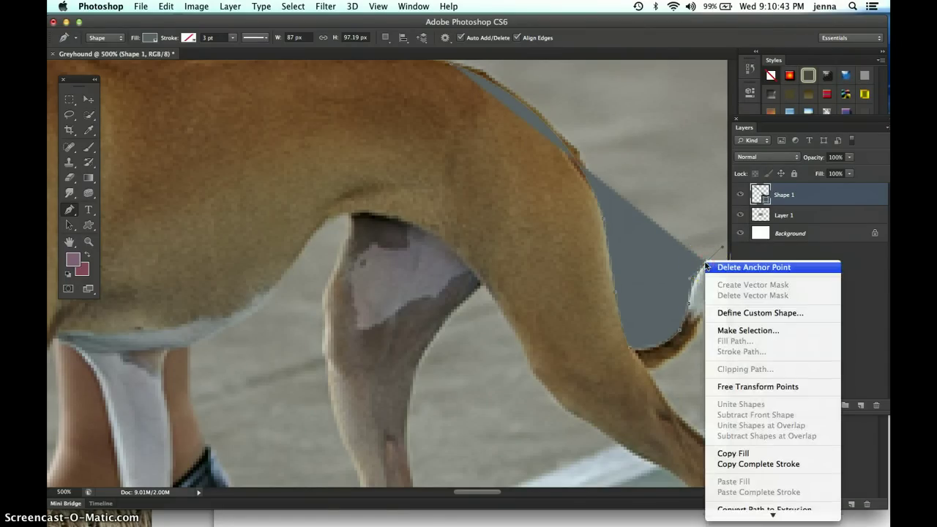
click(682, 232)
click(707, 266)
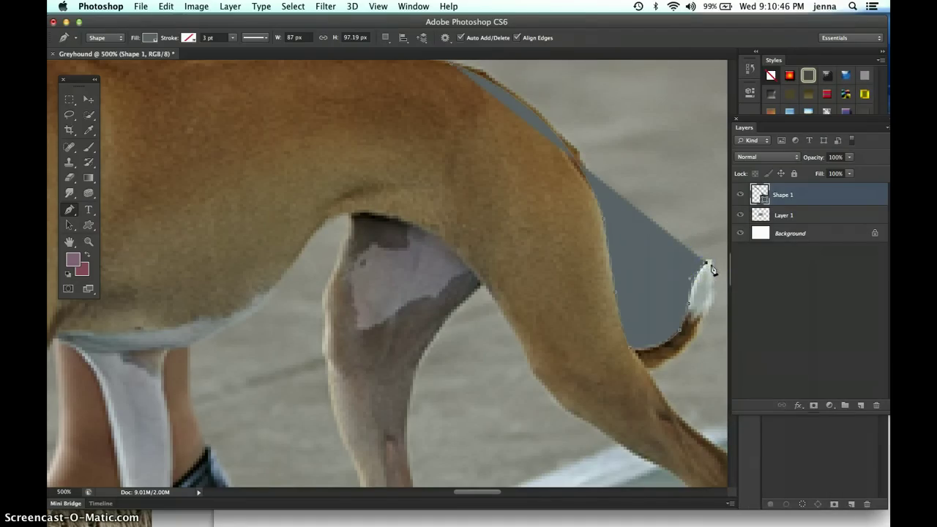
drag(710, 265, 714, 272)
key(super+z)
drag(714, 270, 714, 271)
Curve the path along the tail's underside, pulling it down and left.
drag(684, 350, 638, 390)
click(682, 356)
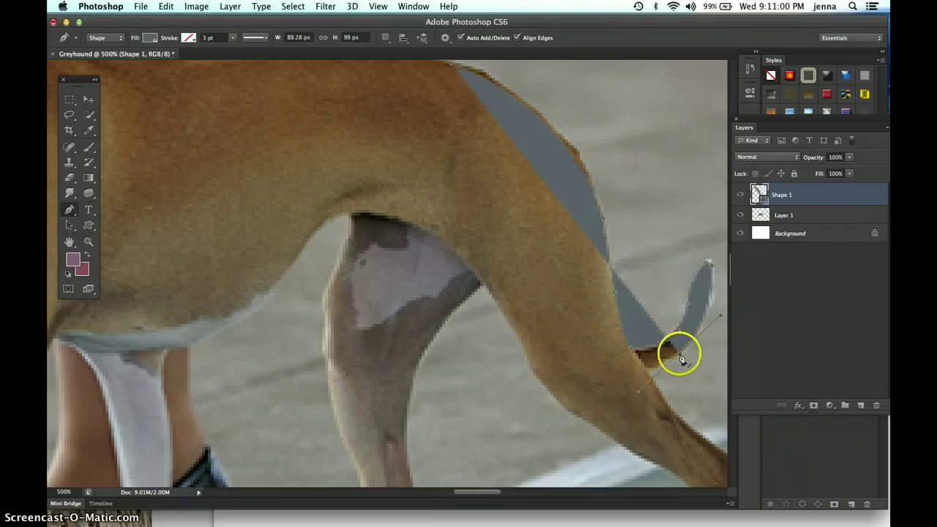
drag(663, 371, 644, 376)
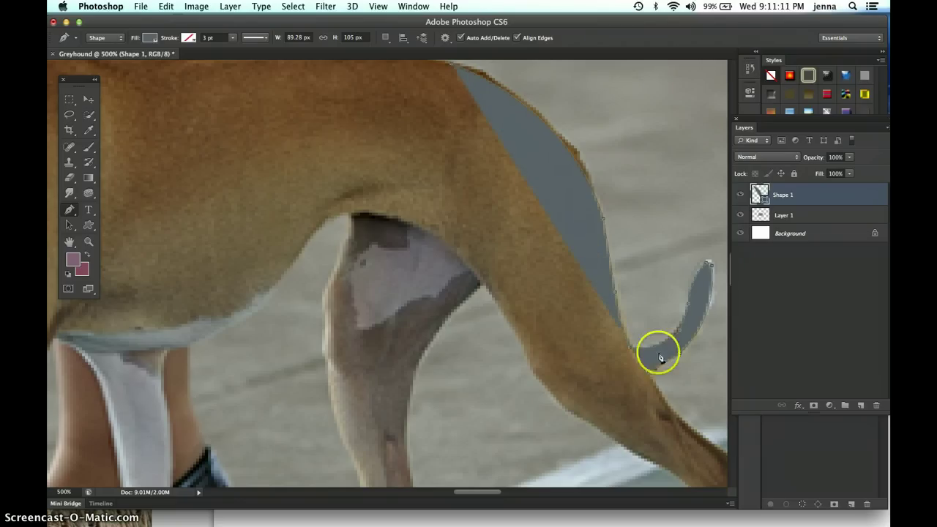
Change the Shape 1 fill to lighter grey #9aa5ae and pull the tail tip's curve downward.
click(748, 195)
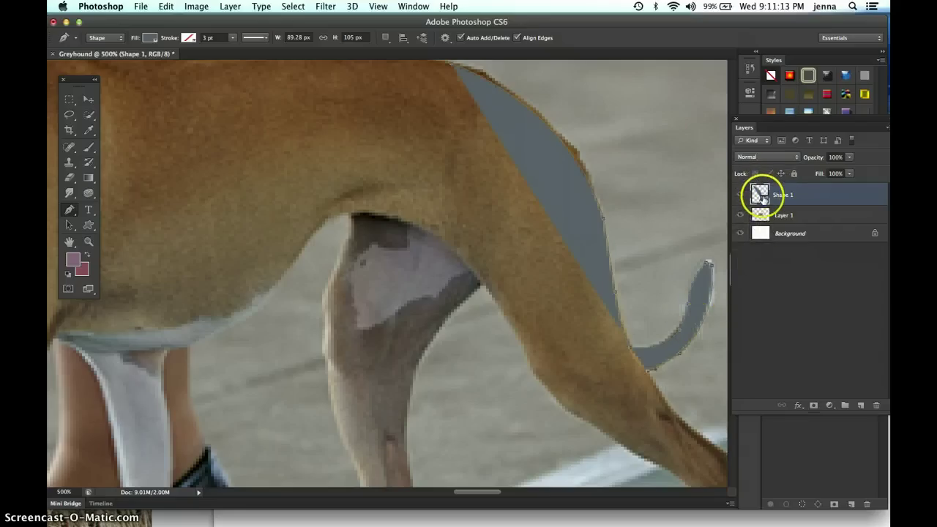
double_click(748, 195)
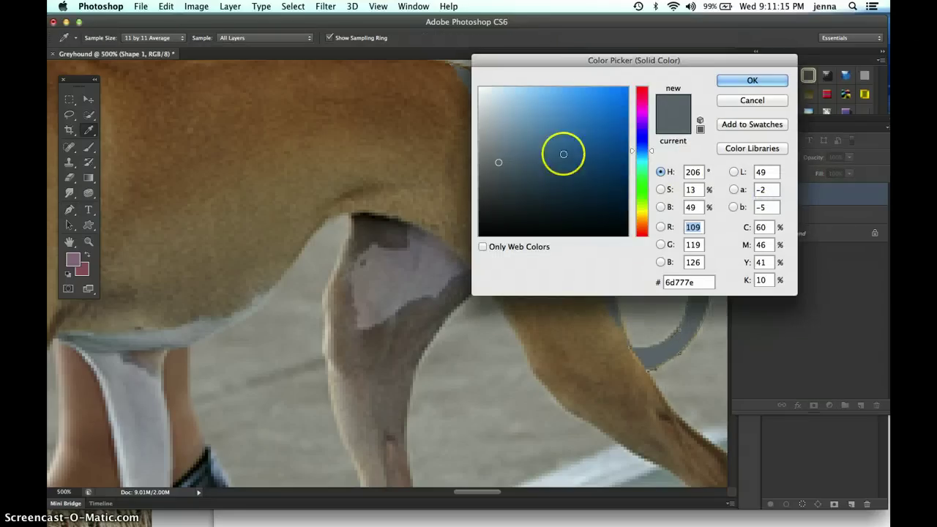
click(496, 137)
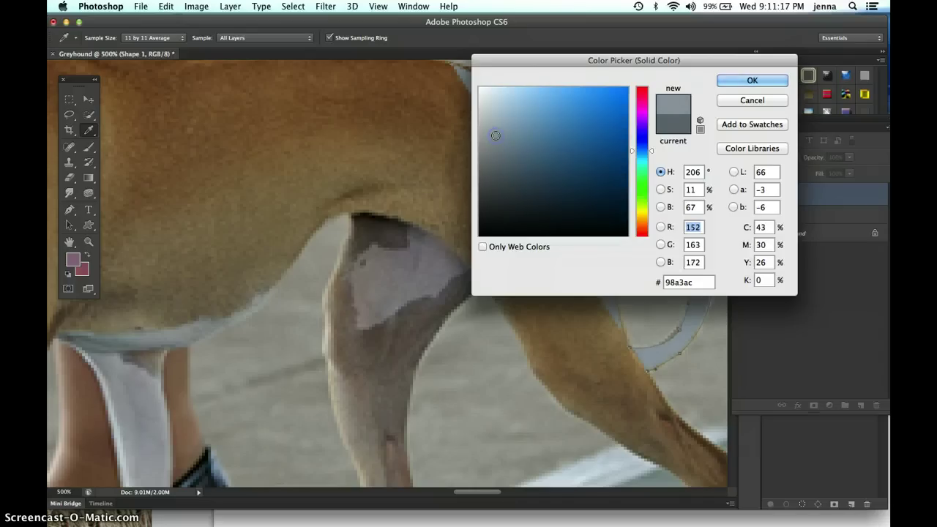
click(496, 134)
click(741, 79)
drag(722, 230, 695, 306)
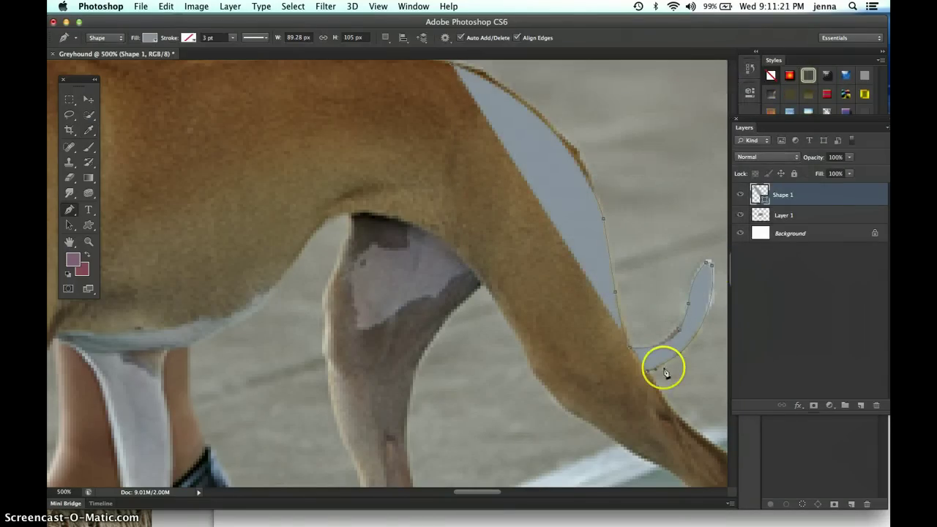
drag(661, 368, 539, 257)
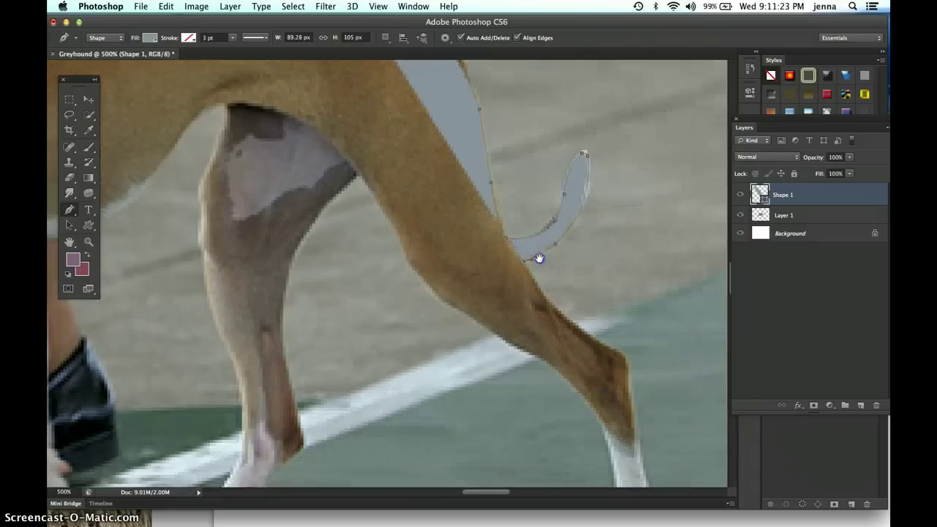
click(608, 260)
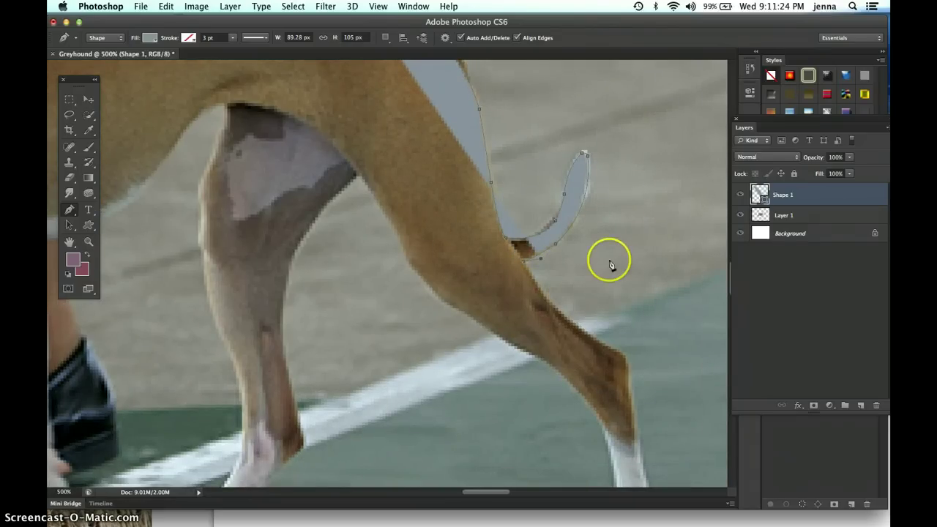
click(523, 254)
click(524, 264)
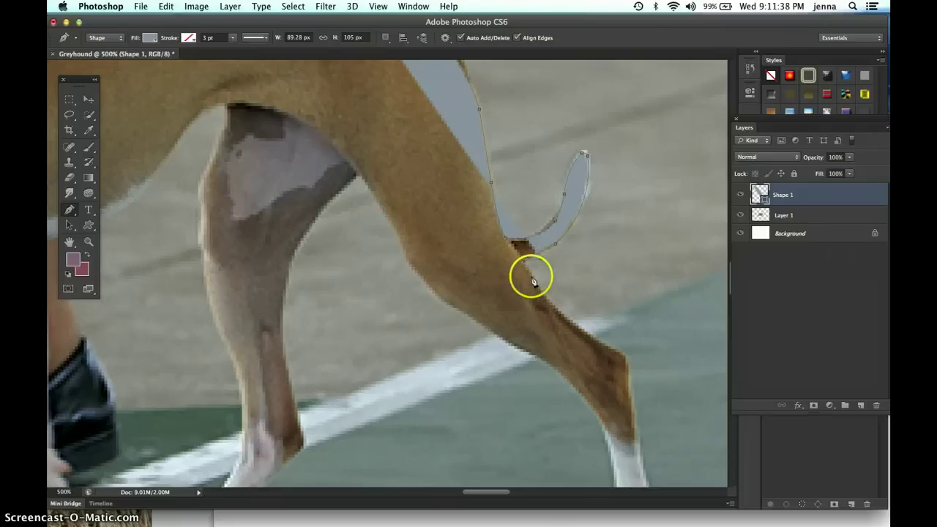
click(538, 288)
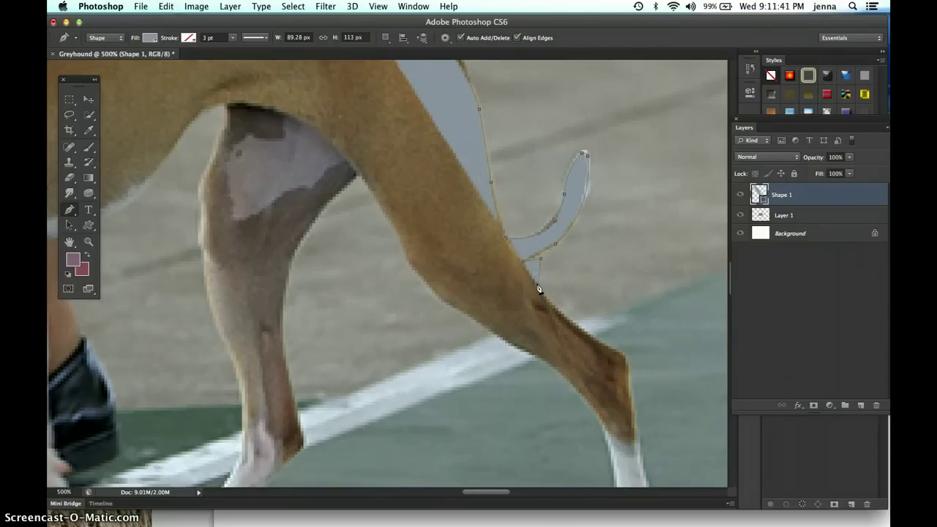
key(super+z)
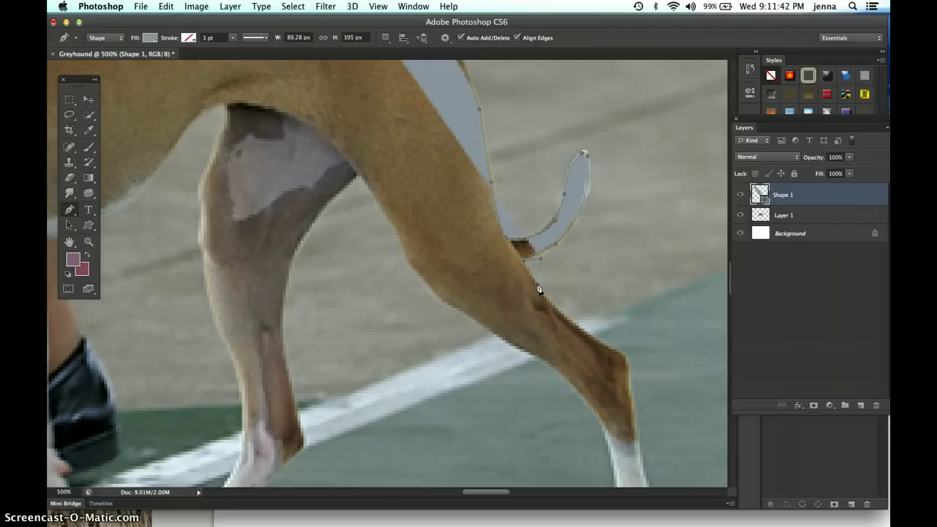
super+click(576, 326)
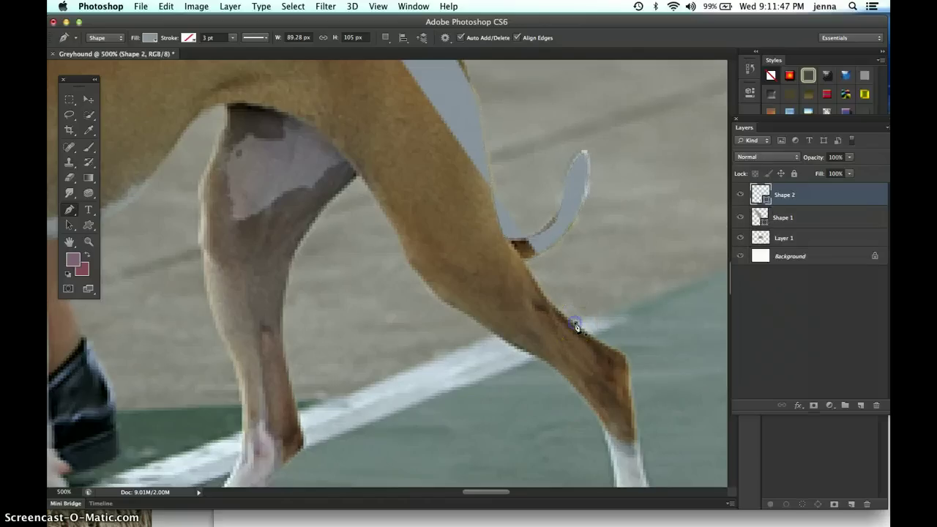
key(super+z)
click(548, 271)
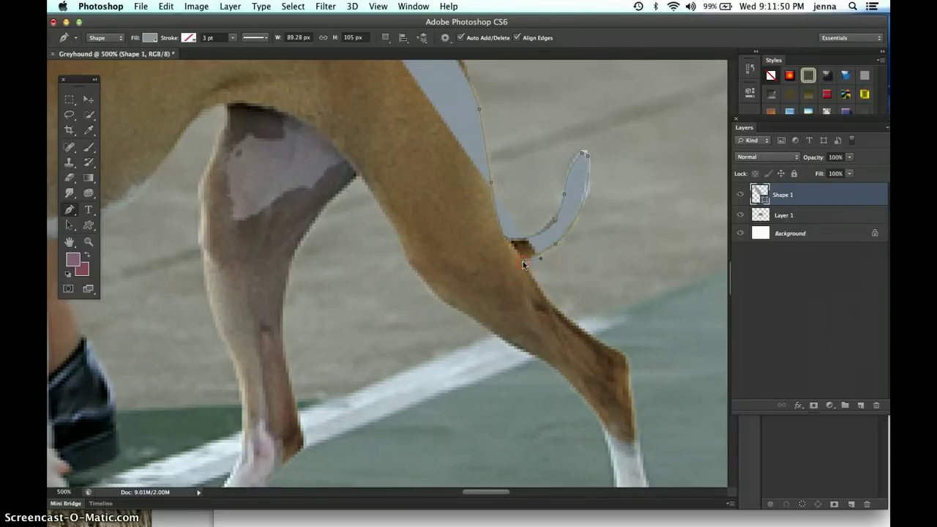
right_click(524, 265)
click(521, 267)
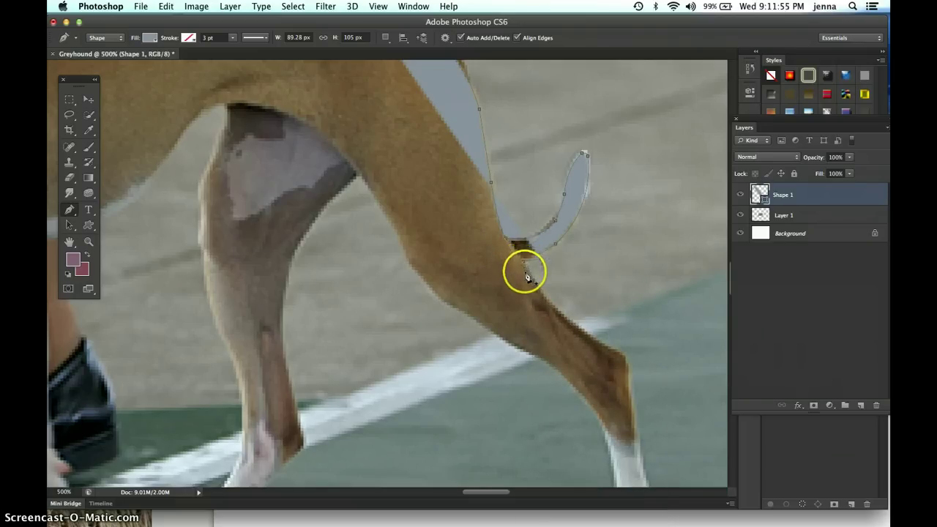
click(524, 264)
ctrl+click(586, 335)
ctrl+click(552, 272)
click(524, 265)
click(524, 265)
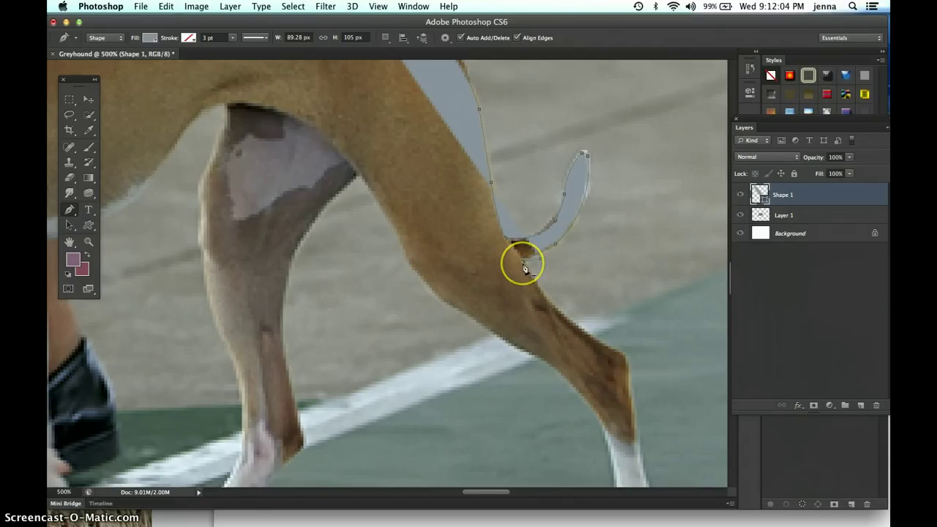
click(569, 328)
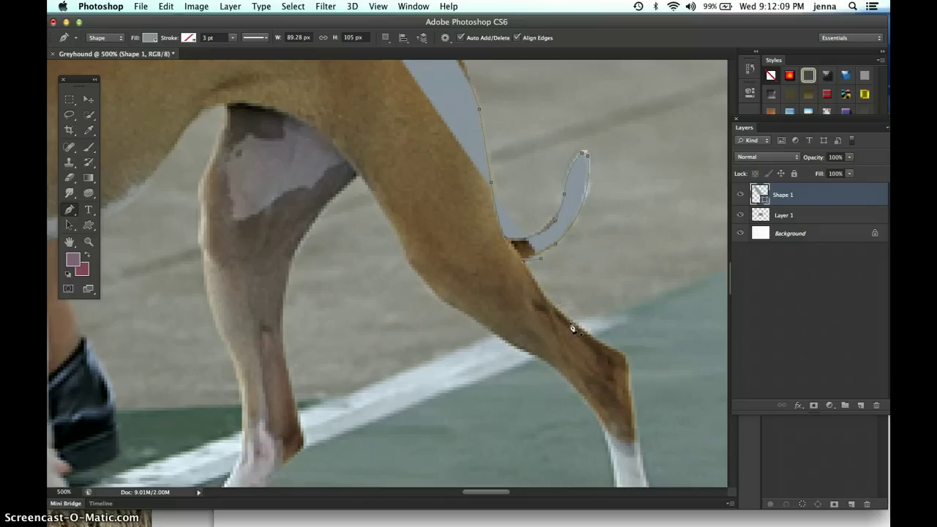
key(super+equal)
key(super+equal)
key(super+equal)
Hide Layer 1 to inspect the shape, then Step Backward to undo the last path change.
click(622, 253)
click(739, 215)
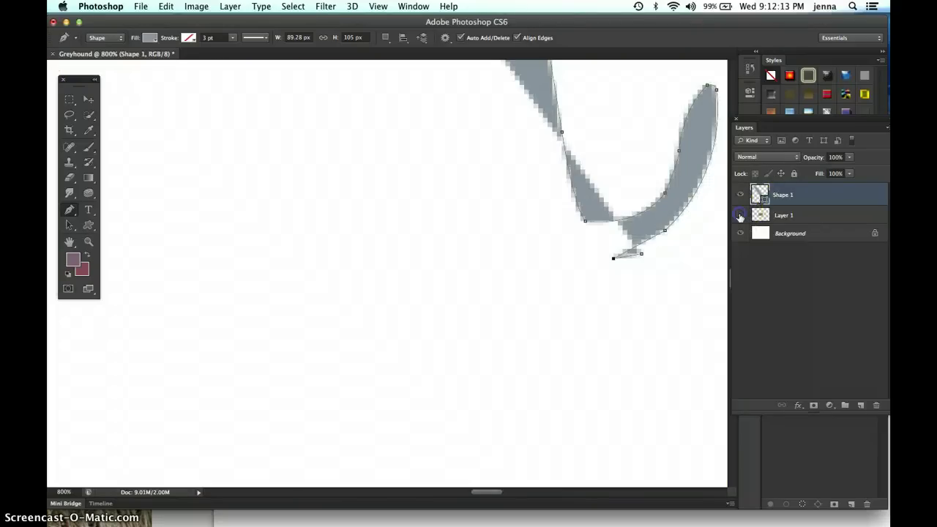
mouse_move(640, 255)
mouse_down()
mouse_move(619, 268)
mouse_move(654, 258)
mouse_move(643, 258)
mouse_move(638, 278)
mouse_move(631, 237)
mouse_move(646, 260)
mouse_up()
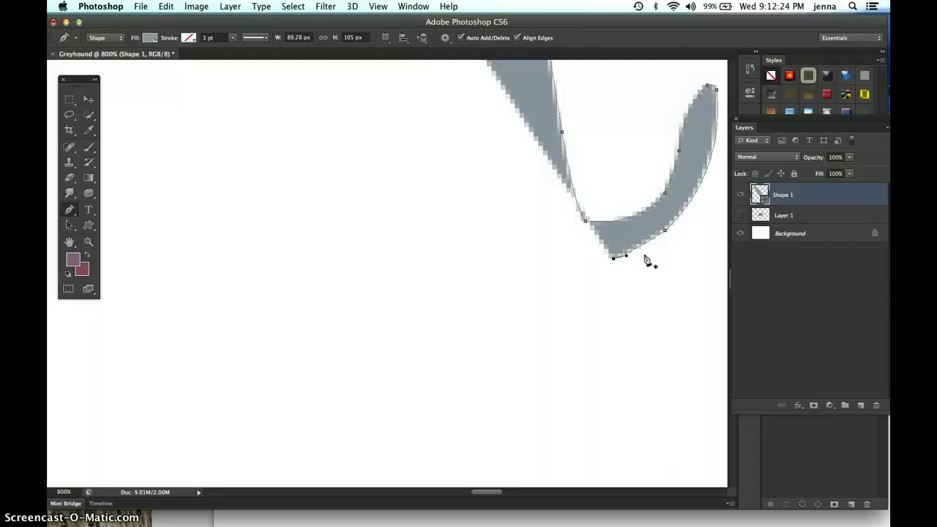
click(300, 73)
click(166, 6)
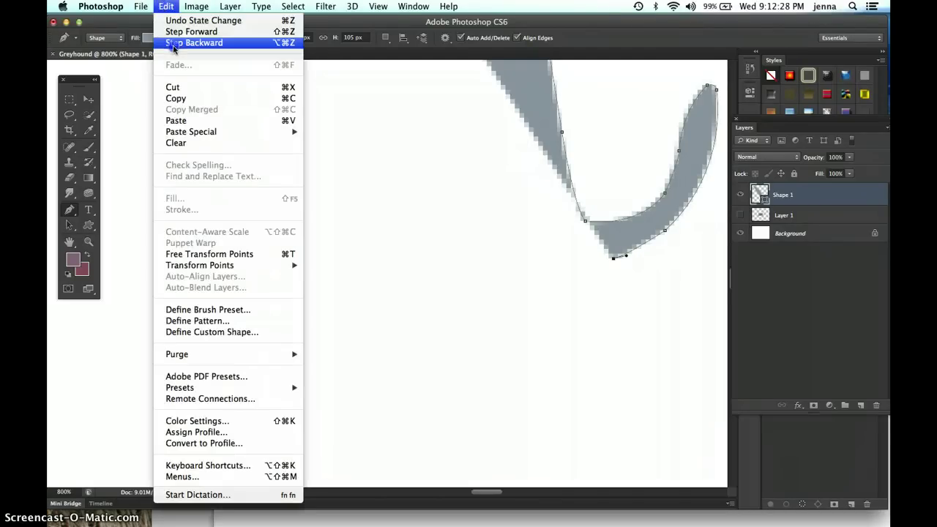
click(167, 20)
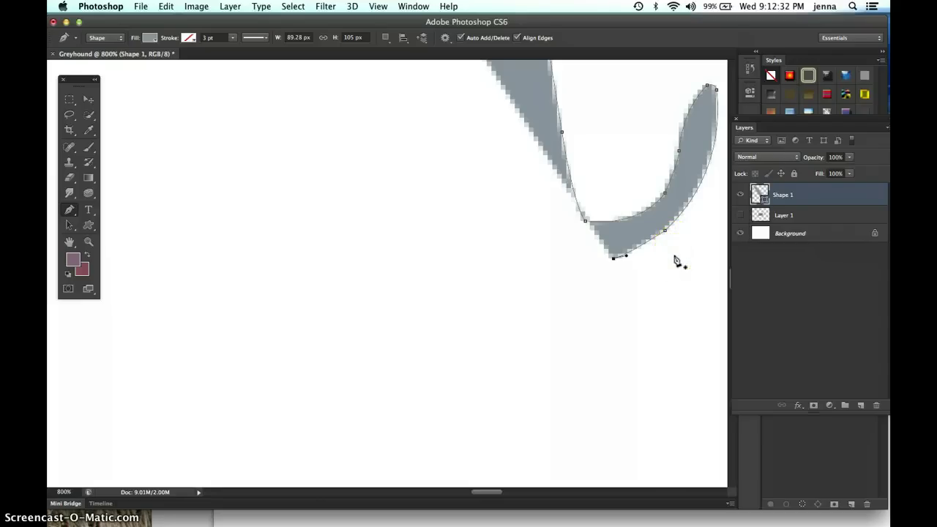
Show the photo again, undo the accidental extra shape, and reselect the Shape 1 path.
drag(624, 280, 648, 265)
click(740, 214)
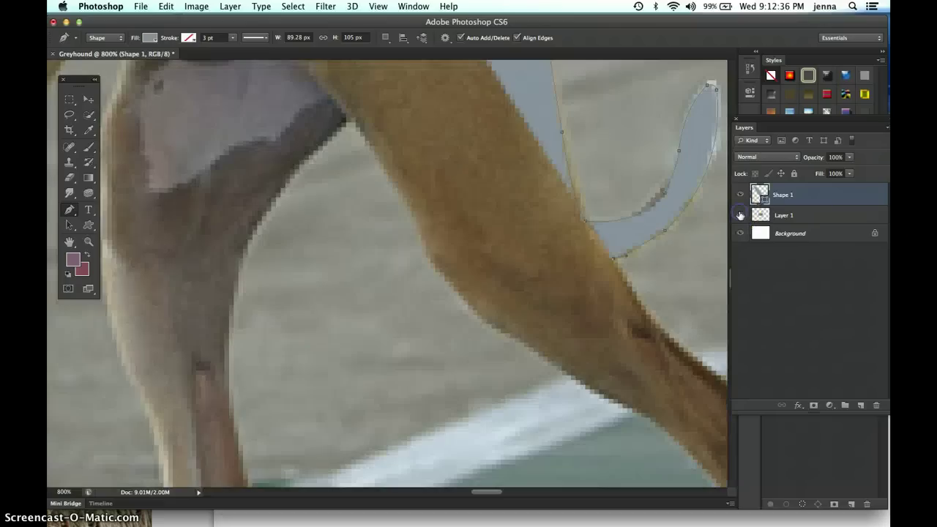
drag(675, 308, 696, 360)
key(ctrl+z)
click(623, 279)
click(751, 209)
Reshape the shape's lower tip and extend it onto the back edge of the leg.
click(740, 214)
mouse_move(607, 258)
mouse_down()
mouse_move(619, 274)
mouse_move(614, 258)
mouse_up()
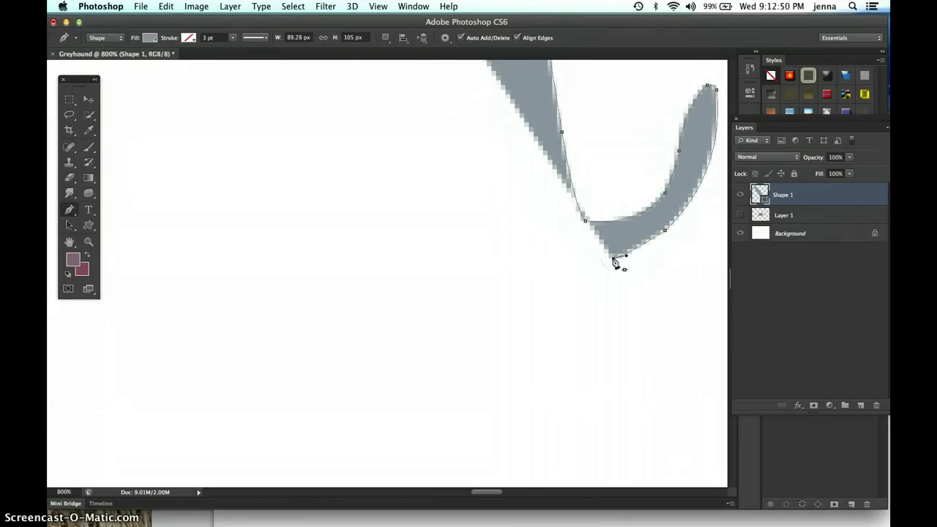
click(741, 216)
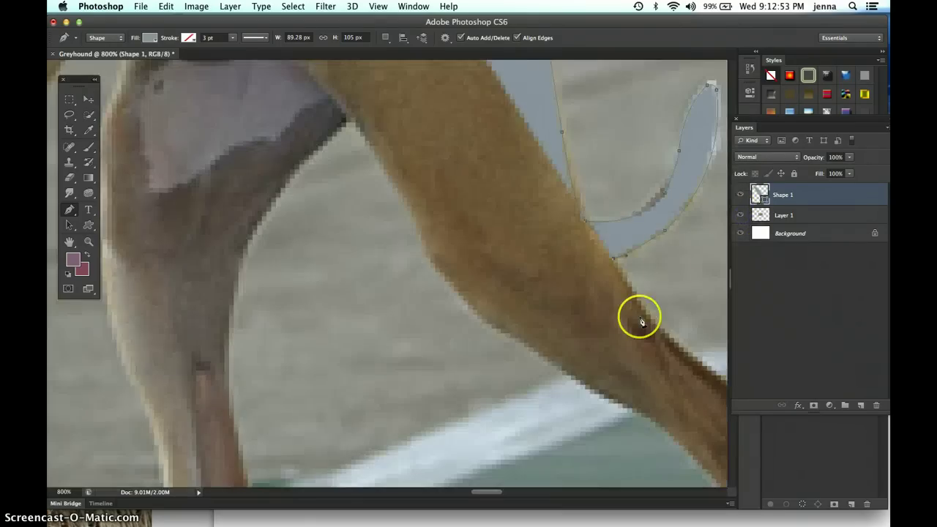
click(642, 311)
drag(643, 311, 699, 254)
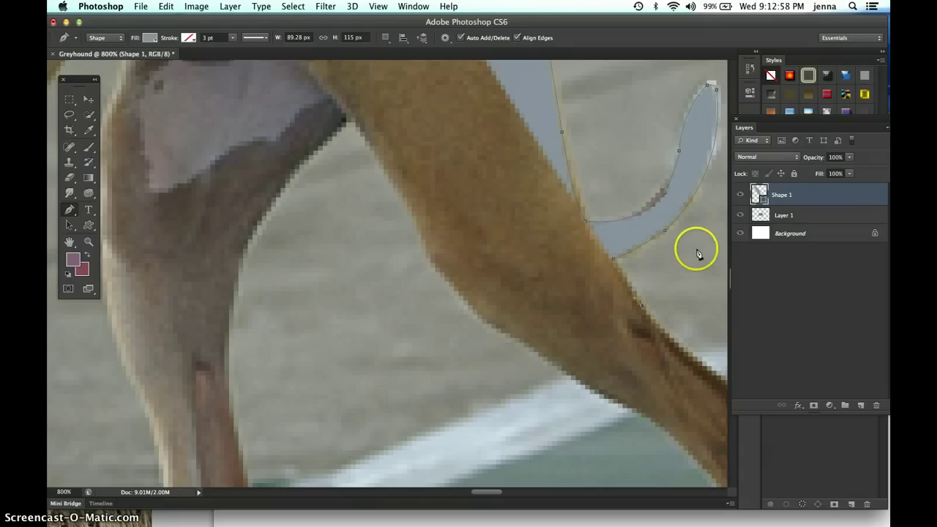